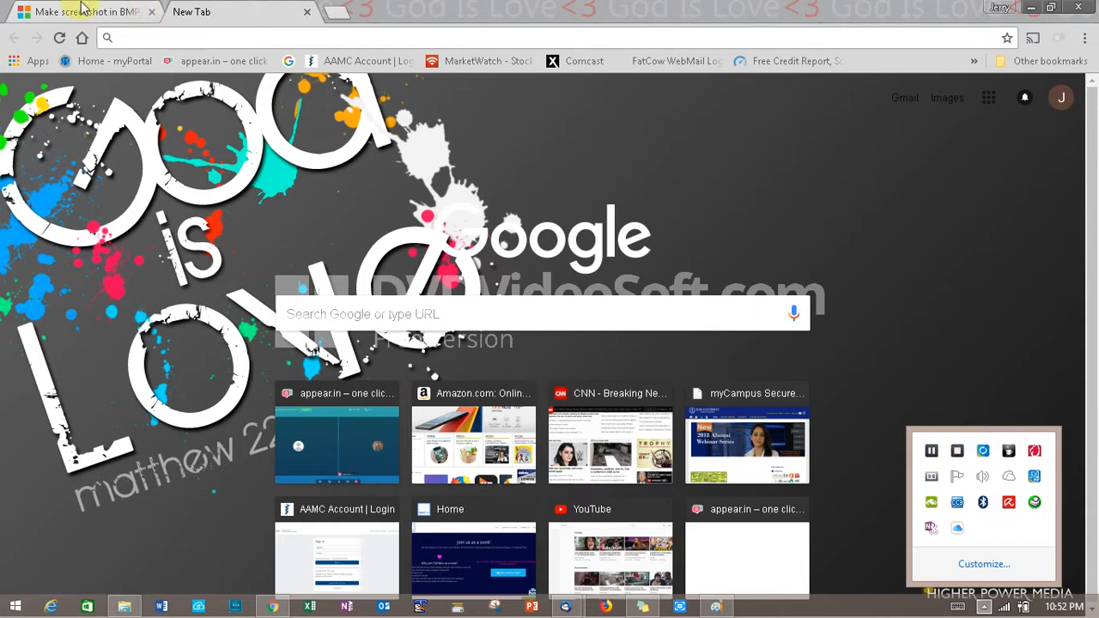
# - Go to dochub.com in Chrome's address bar
pyautogui.click(177, 39)
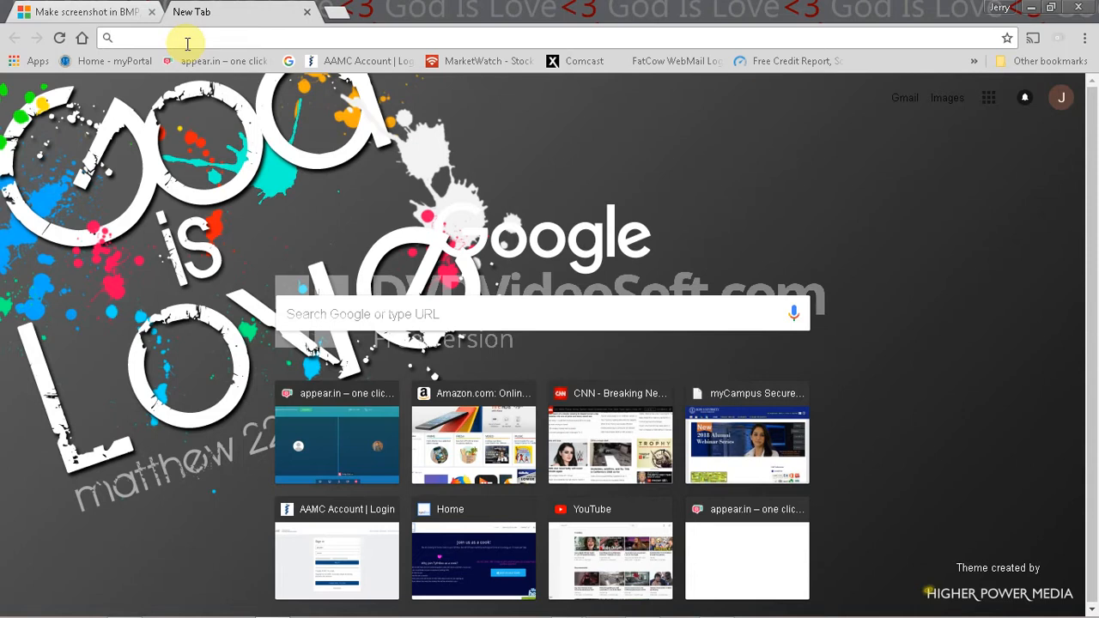
pyautogui.write('dochub.com/documents')
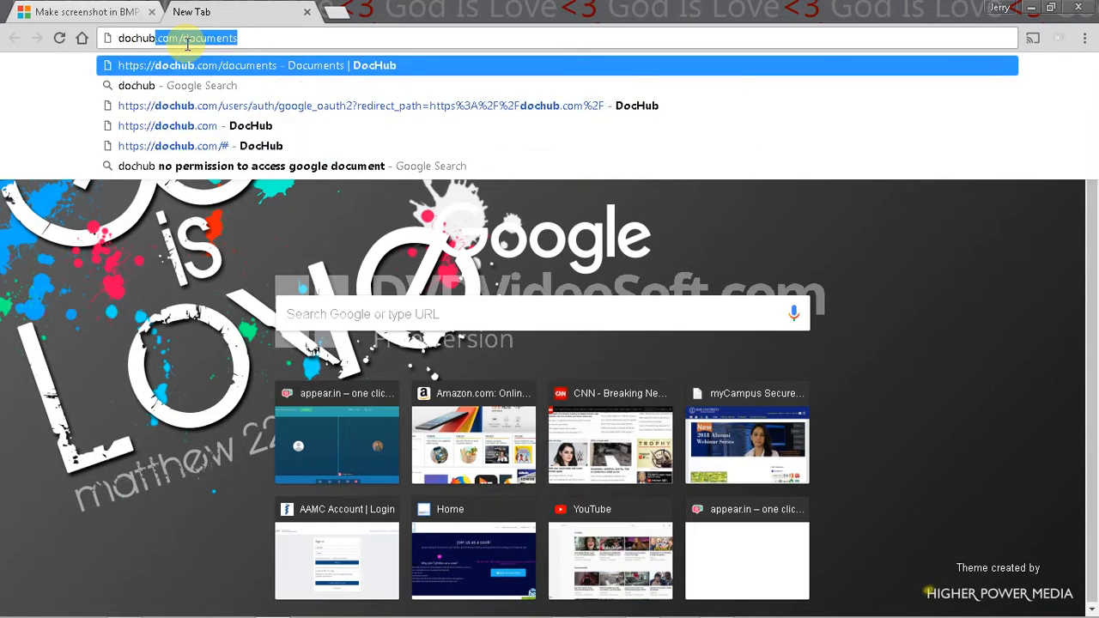
pyautogui.press('Right')
pyautogui.press('BackSpace')
pyautogui.press('BackSpace')
pyautogui.press('BackSpace')
pyautogui.press('BackSpace')
pyautogui.press('BackSpace')
pyautogui.press('BackSpace')
pyautogui.press('BackSpace')
pyautogui.press('BackSpace')
pyautogui.press('BackSpace')
pyautogui.press('BackSpace')
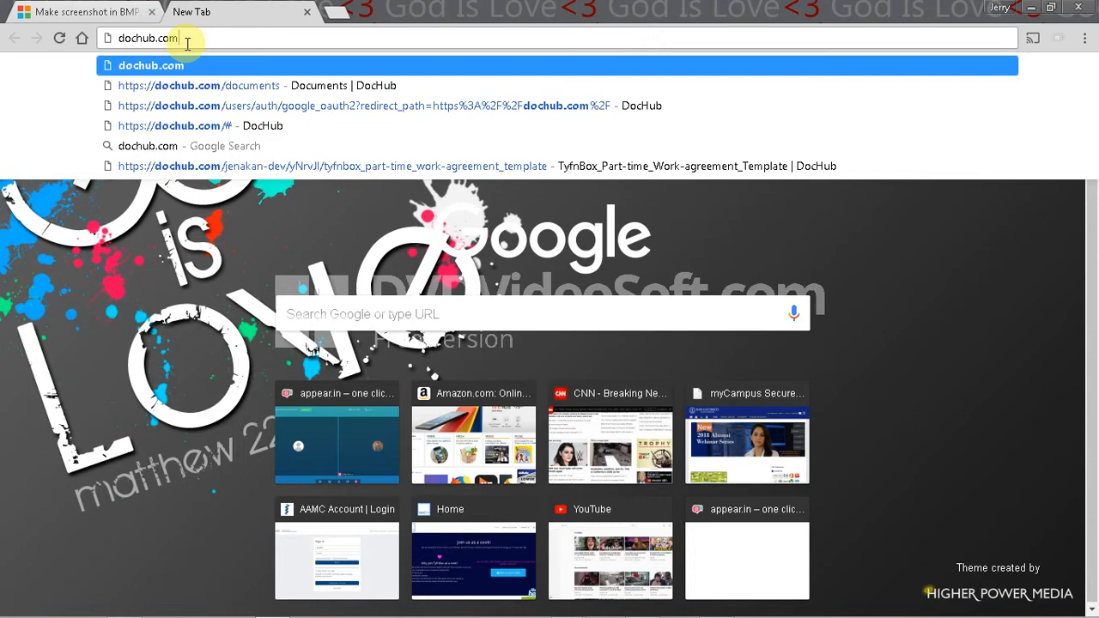
pyautogui.press('Return')
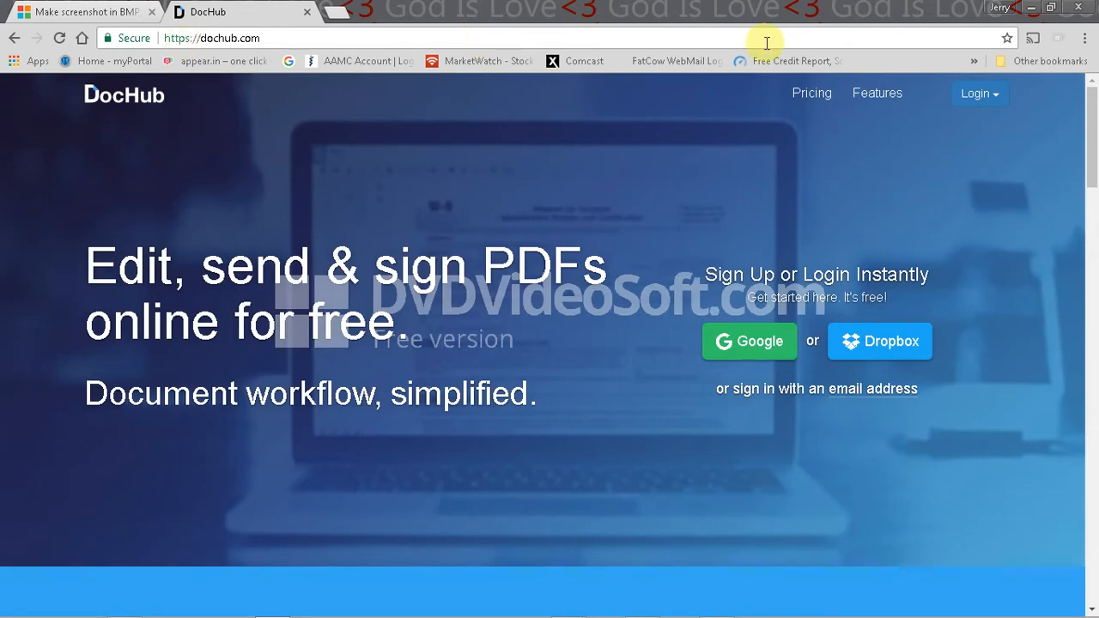
# - Log in with Google and open TyfnBox_Part-time_Work-agreement_Template from Templates
pyautogui.click(999, 91)
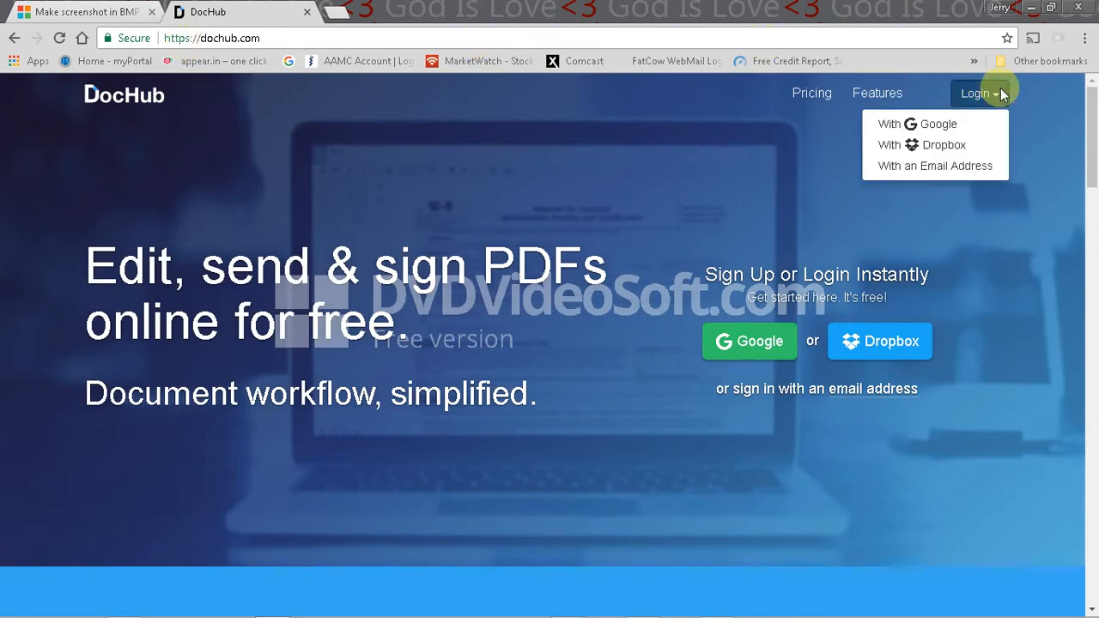
pyautogui.click(959, 126)
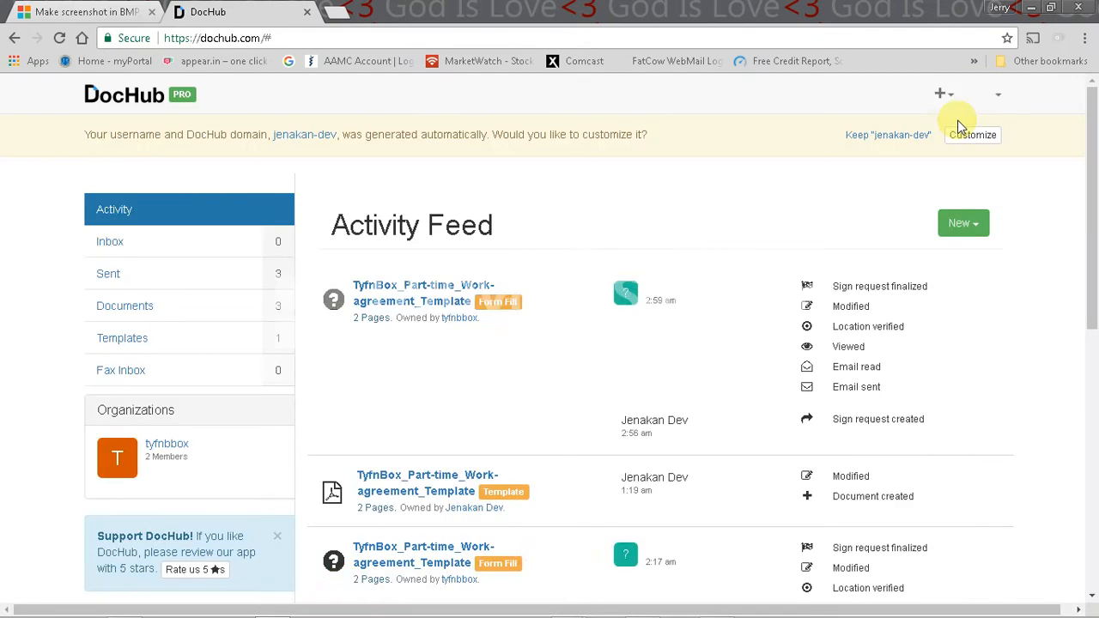
pyautogui.click(148, 343)
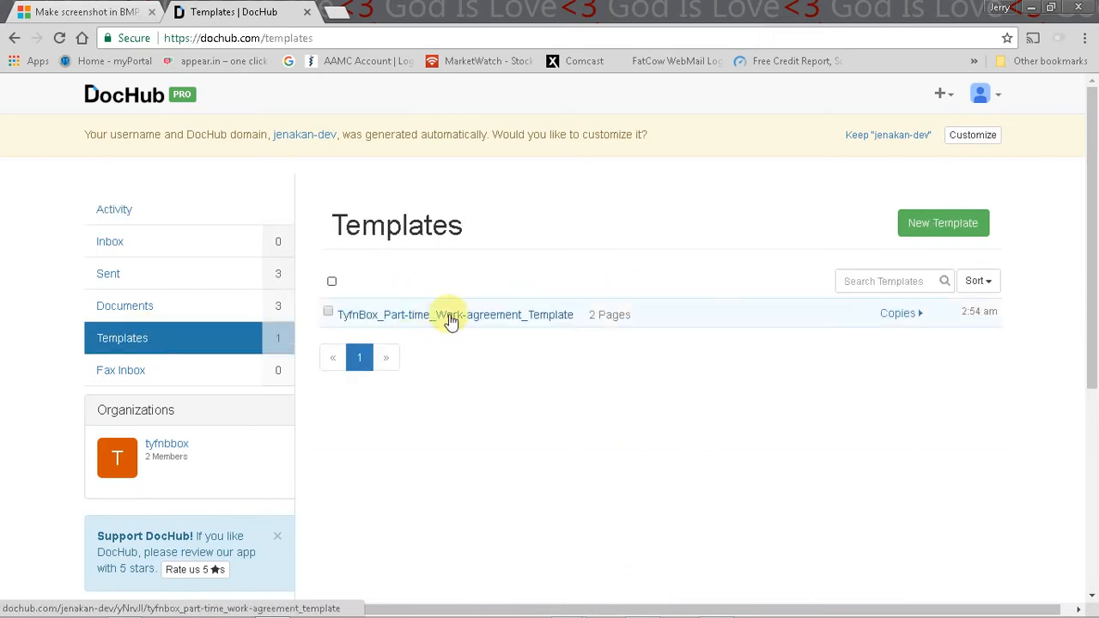
pyautogui.click(479, 318)
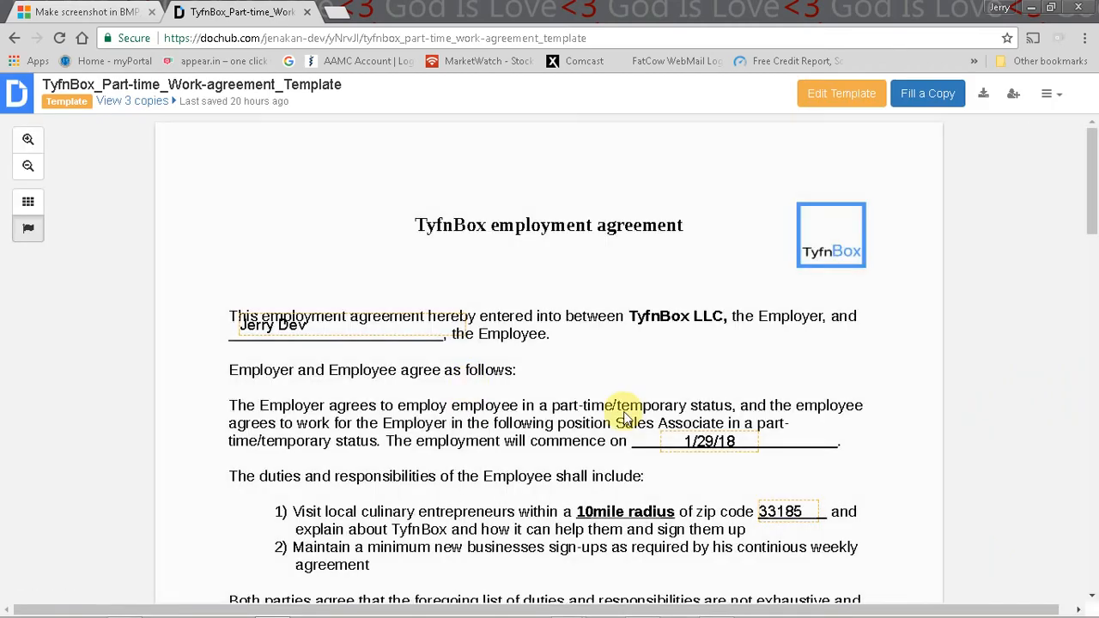
# - Enter template editing and delete the employee name, 1/29/18 start date and 33185 zip fields
pyautogui.click(833, 104)
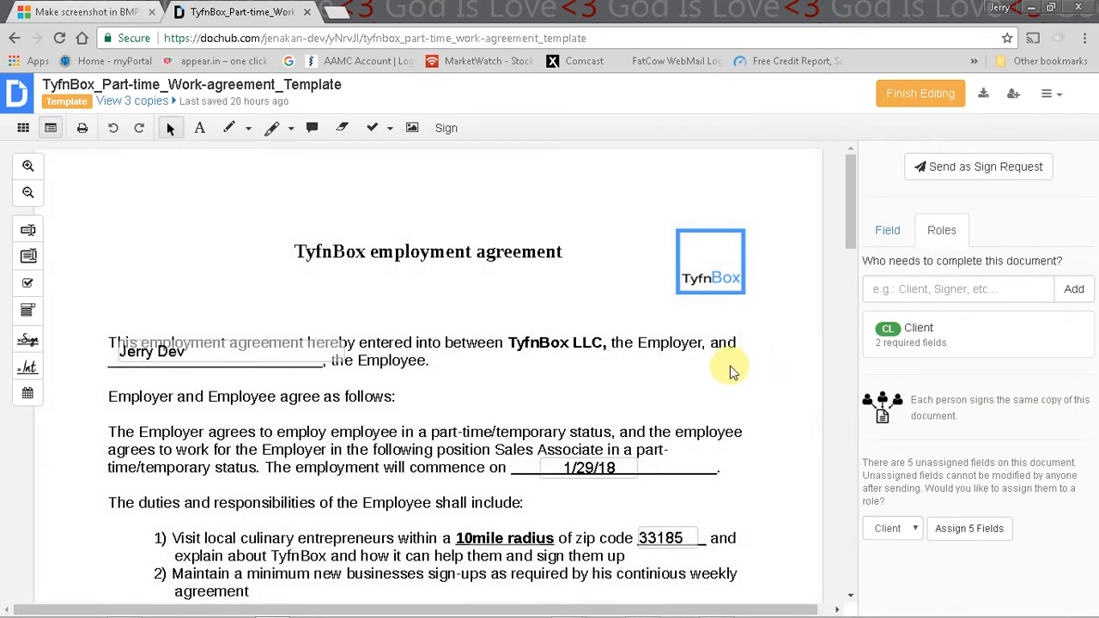
pyautogui.click(341, 335)
pyautogui.click(633, 452)
pyautogui.scroll(-3, 693, 436)
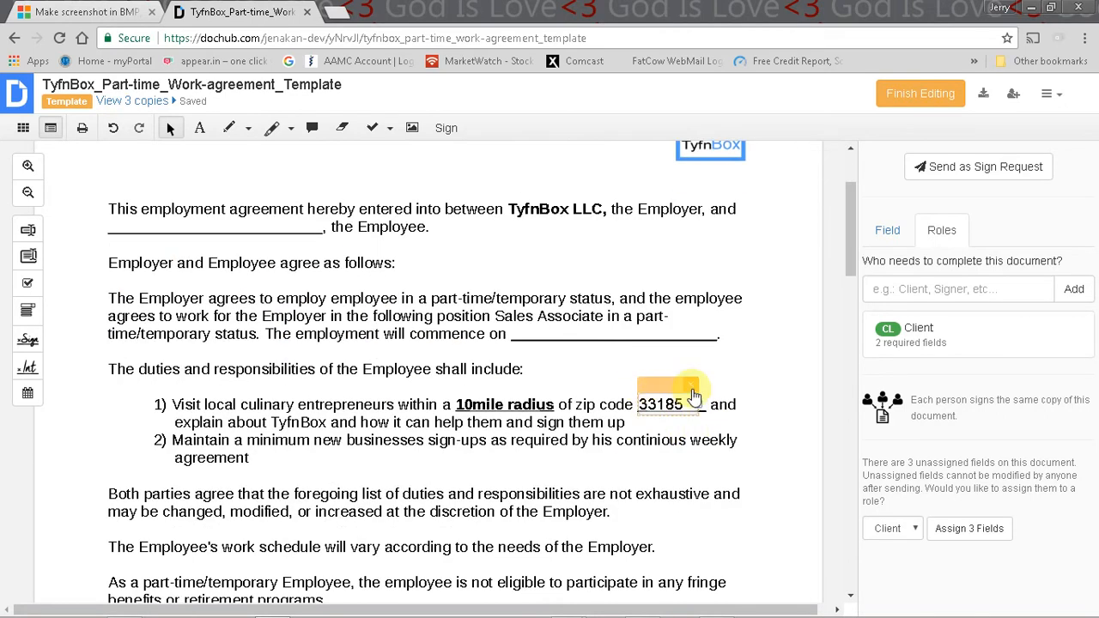
pyautogui.click(692, 391)
# - Delete both 1/27/18 date fields on page 2, after 'Dated this' and the employer's Date
pyautogui.scroll(-4, 721, 391)
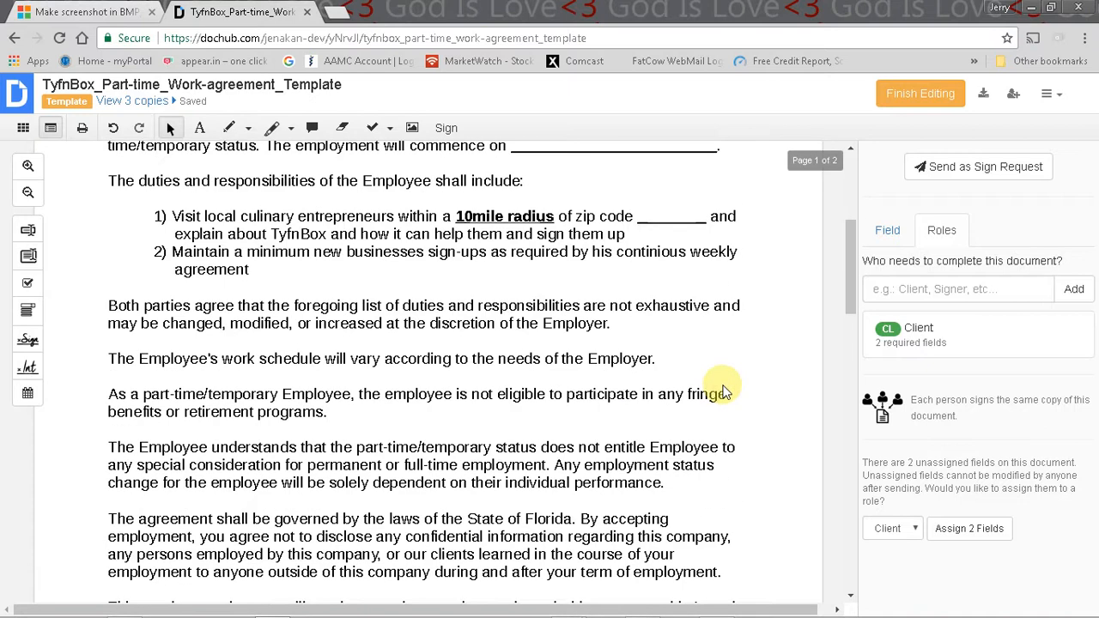
pyautogui.scroll(-15, 721, 391)
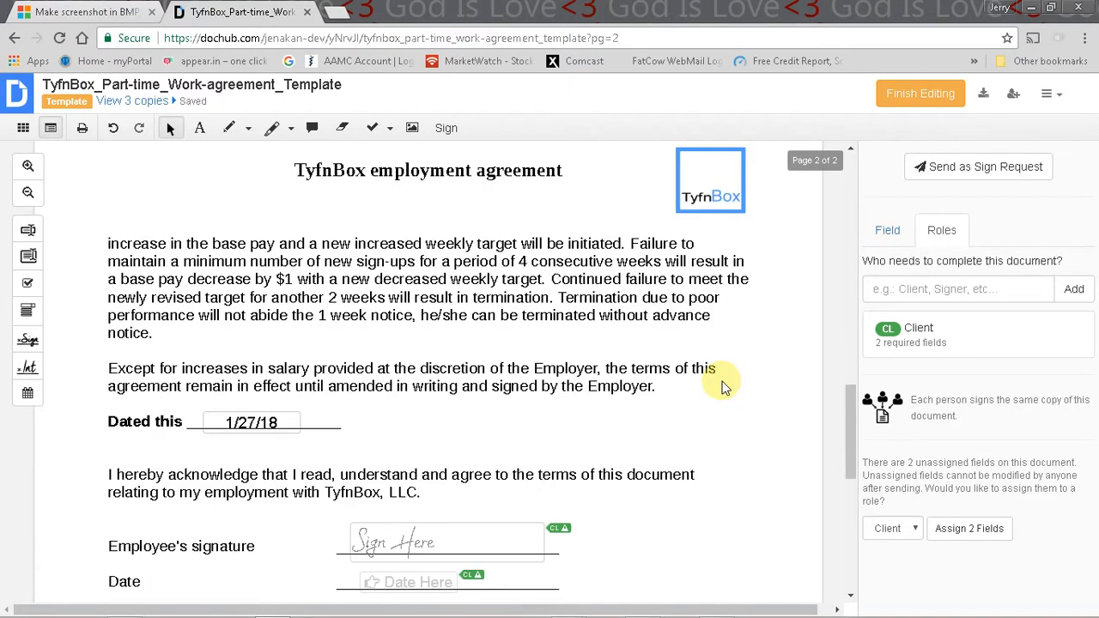
pyautogui.scroll(-2, 687, 378)
pyautogui.click(290, 298)
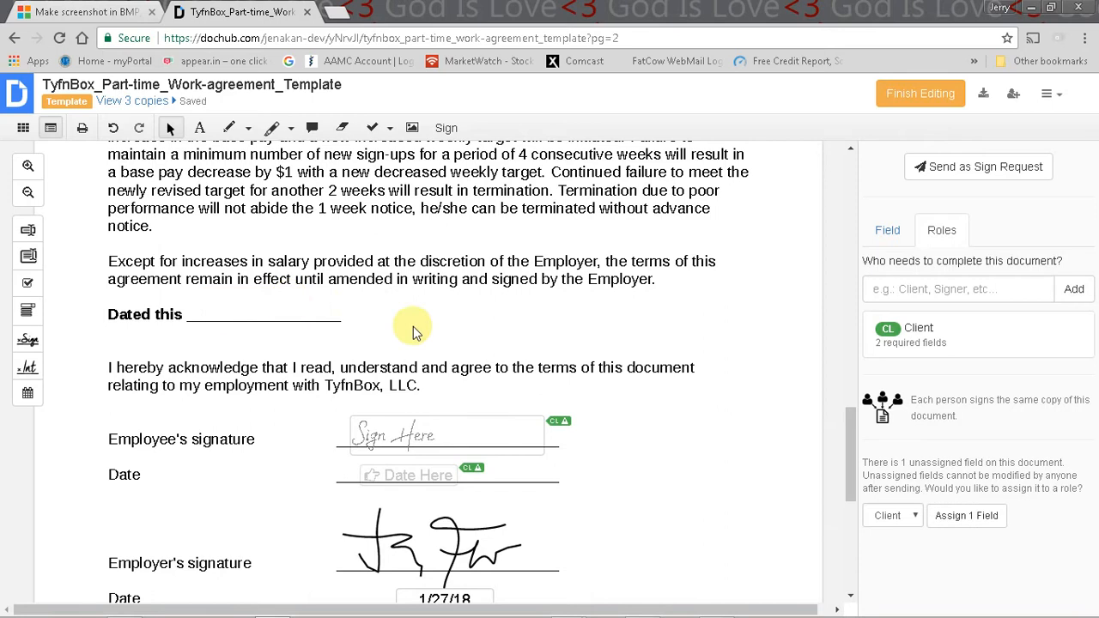
pyautogui.scroll(-3, 625, 486)
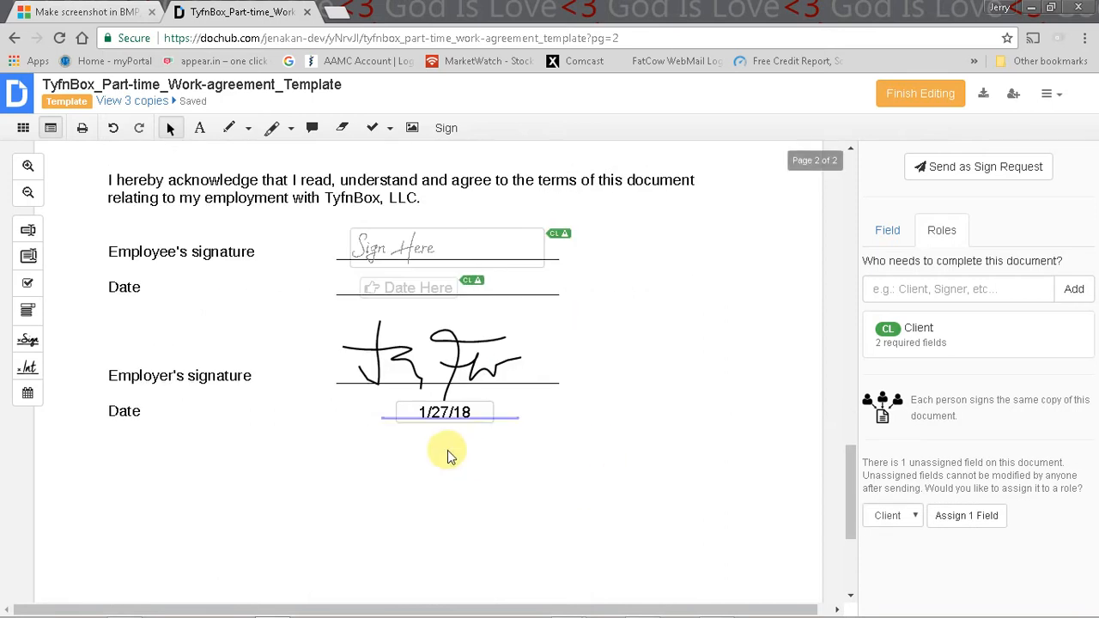
pyautogui.click(488, 398)
pyautogui.moveTo(846, 504); pyautogui.dragTo(860, 192)
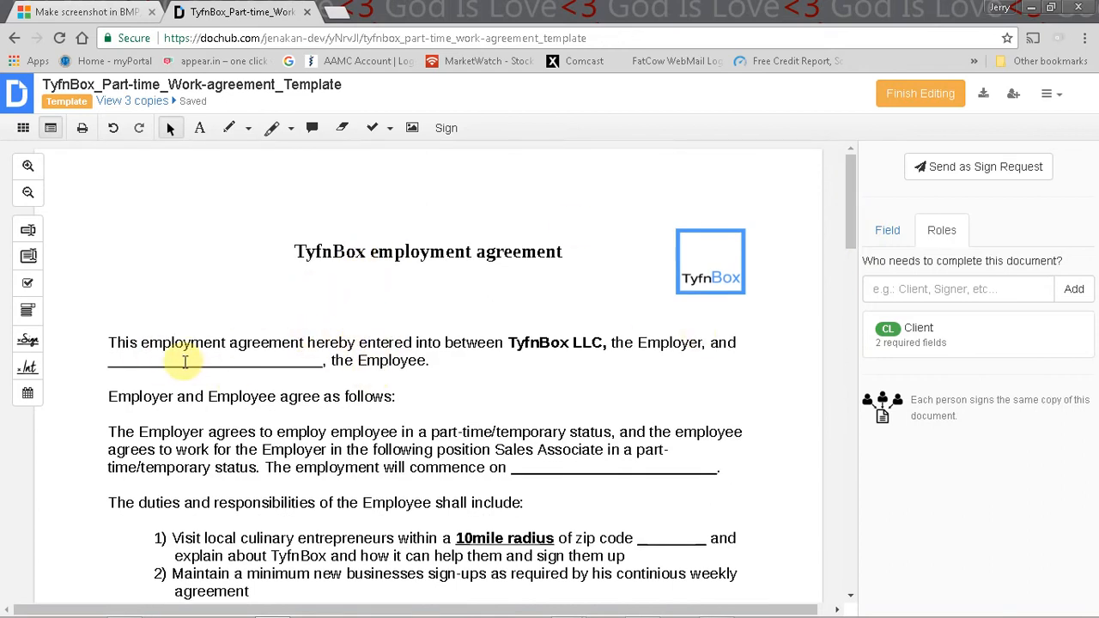
# - Place a text field on the Employee name line and widen it along the blank
pyautogui.click(28, 233)
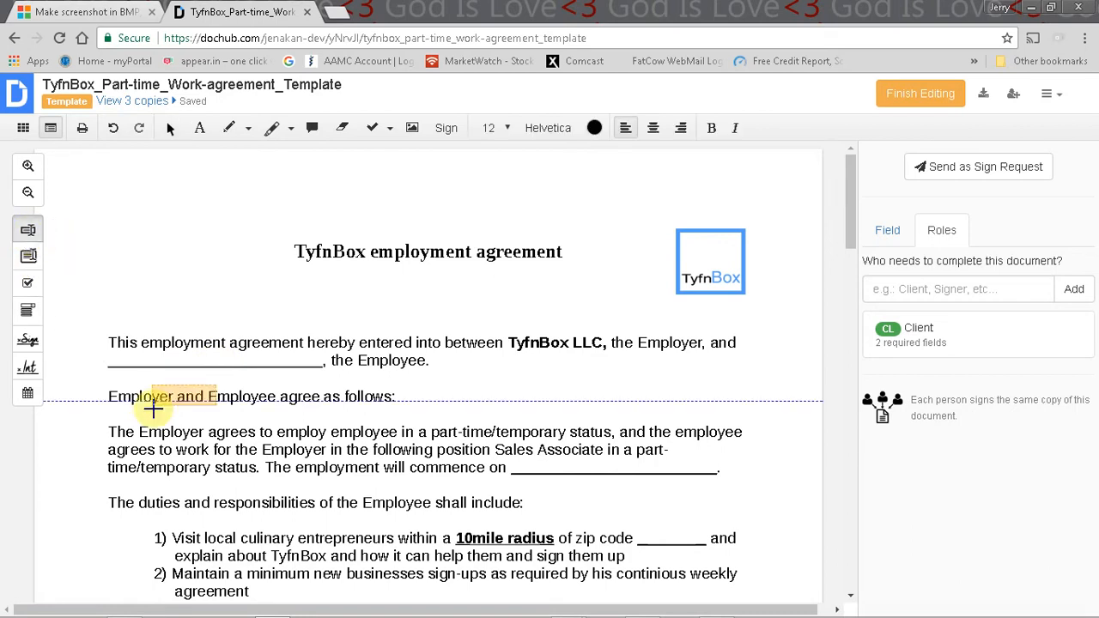
pyautogui.click(117, 362)
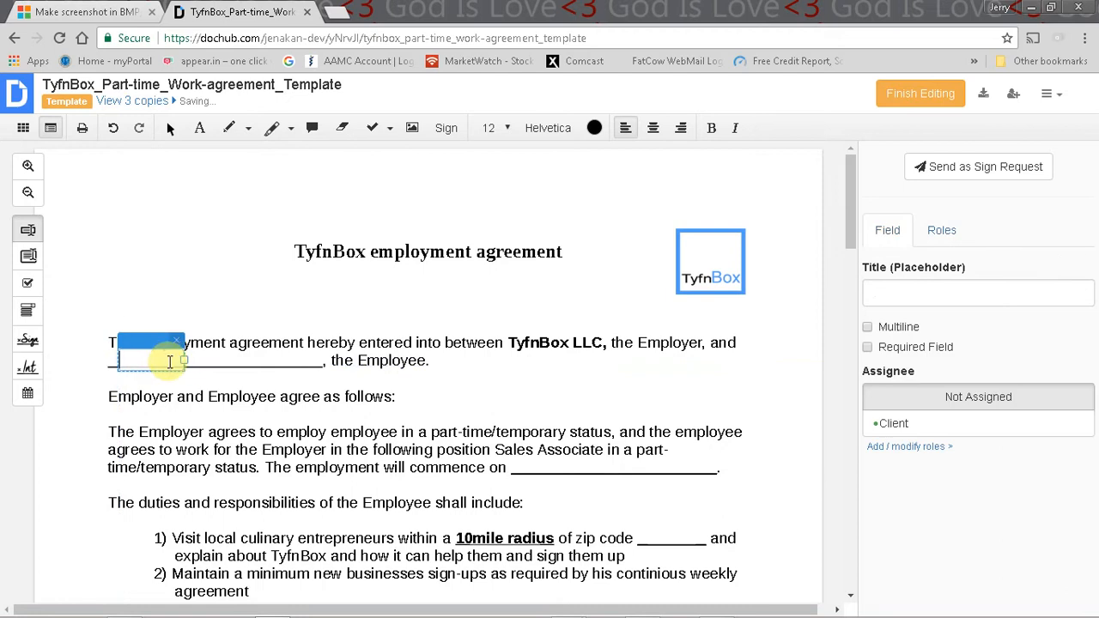
pyautogui.moveTo(181, 359); pyautogui.dragTo(297, 355)
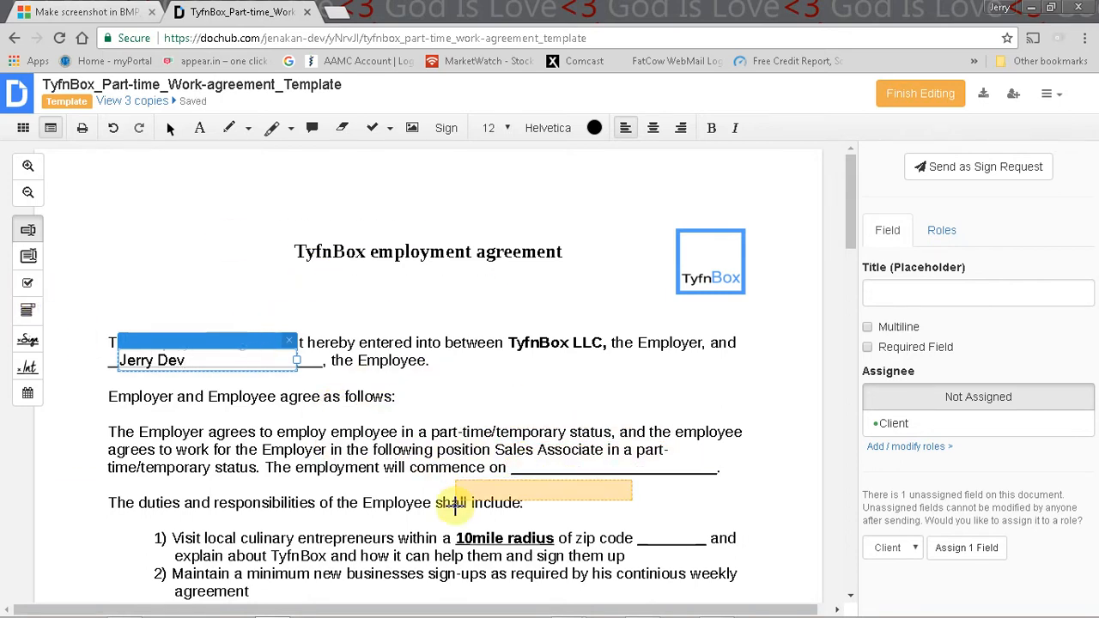
pyautogui.click(28, 392)
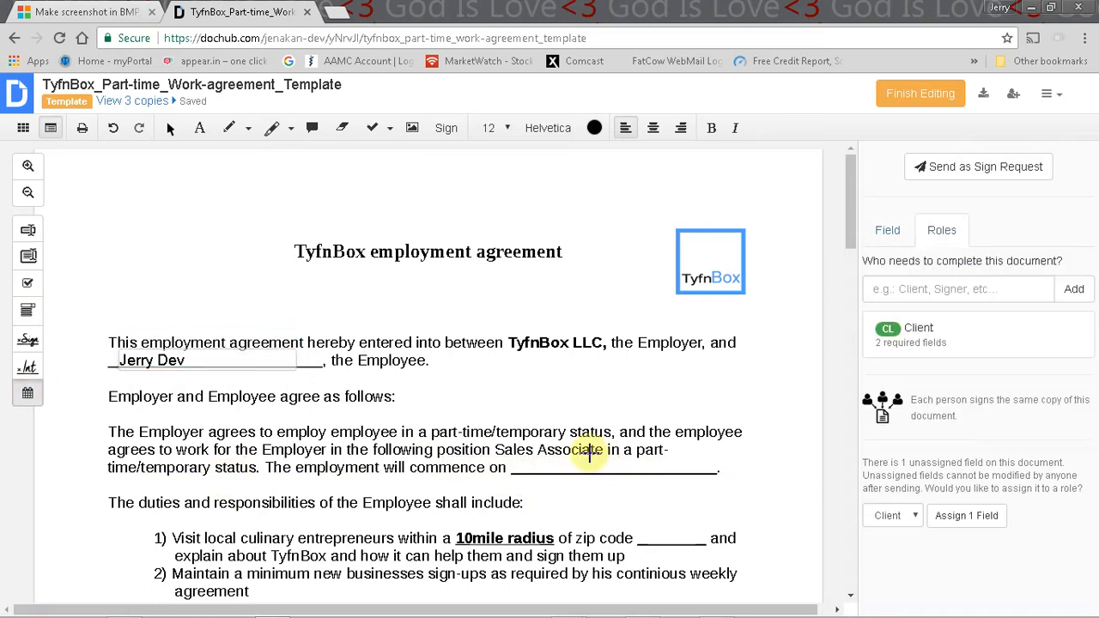
# - Add a date field on the 'will commence on' start-date line
pyautogui.click(542, 469)
pyautogui.click(606, 473)
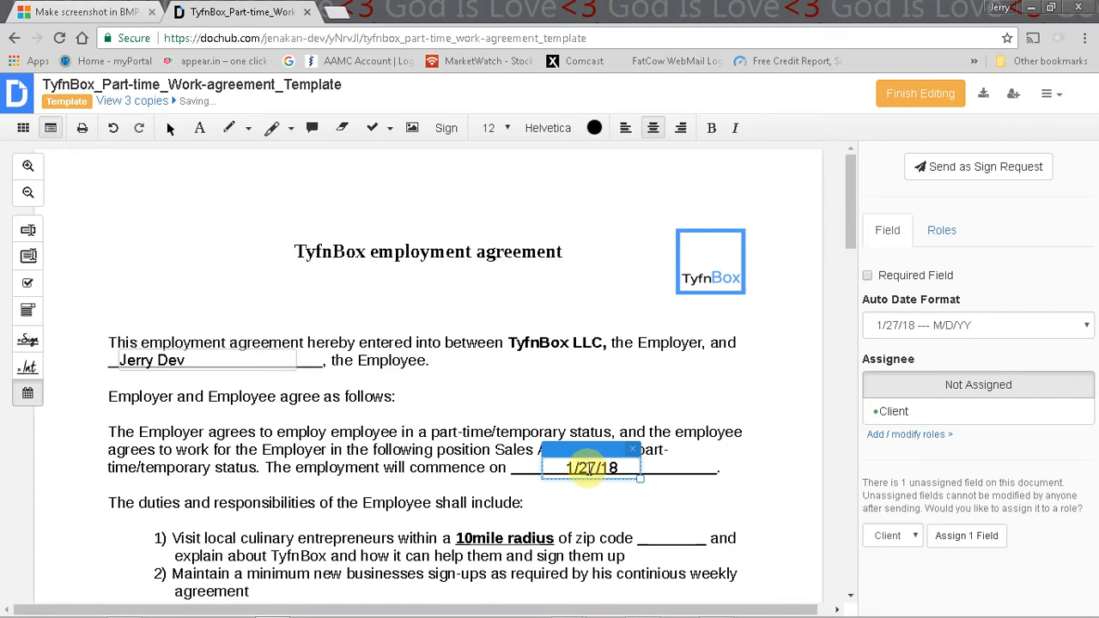
pyautogui.click(26, 393)
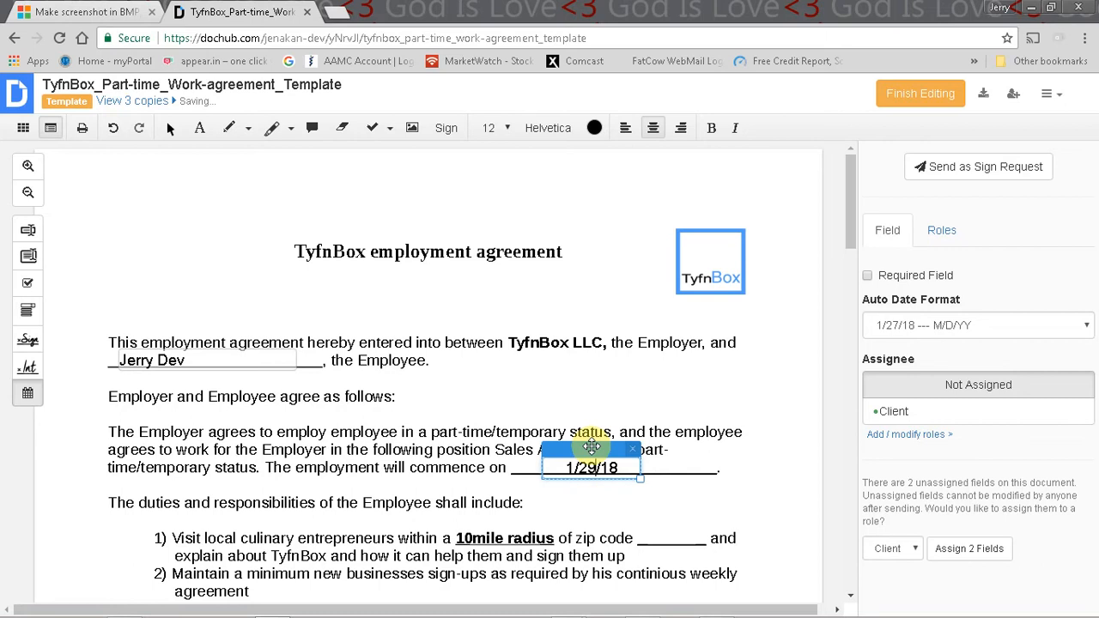
# - Add a date field after 'Dated this' on page 2
pyautogui.scroll(-8, 626, 422)
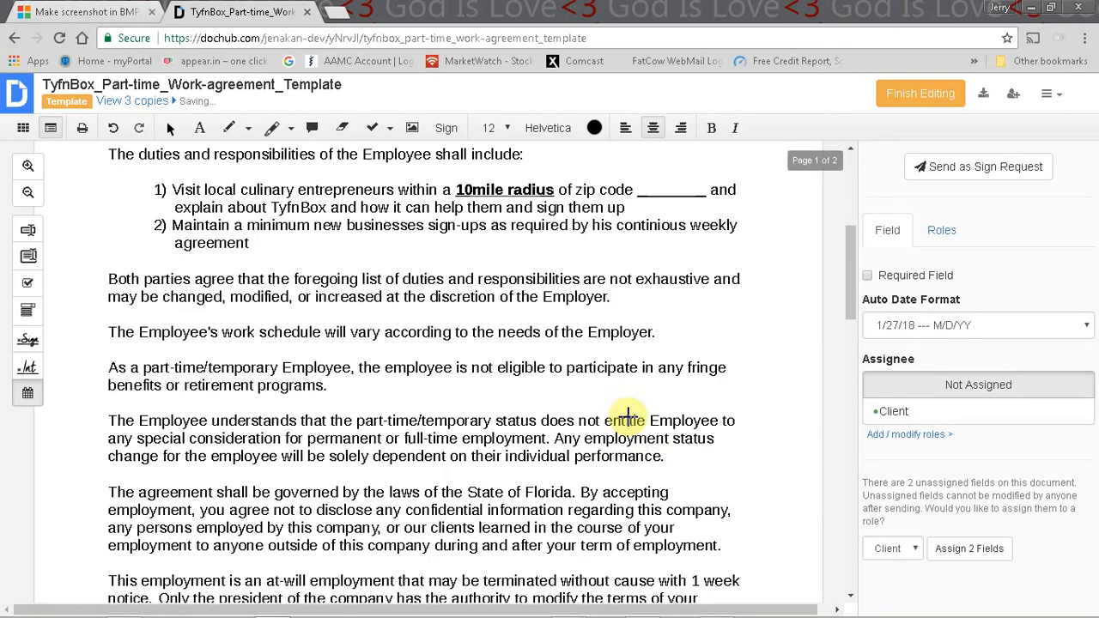
pyautogui.scroll(-8, 628, 413)
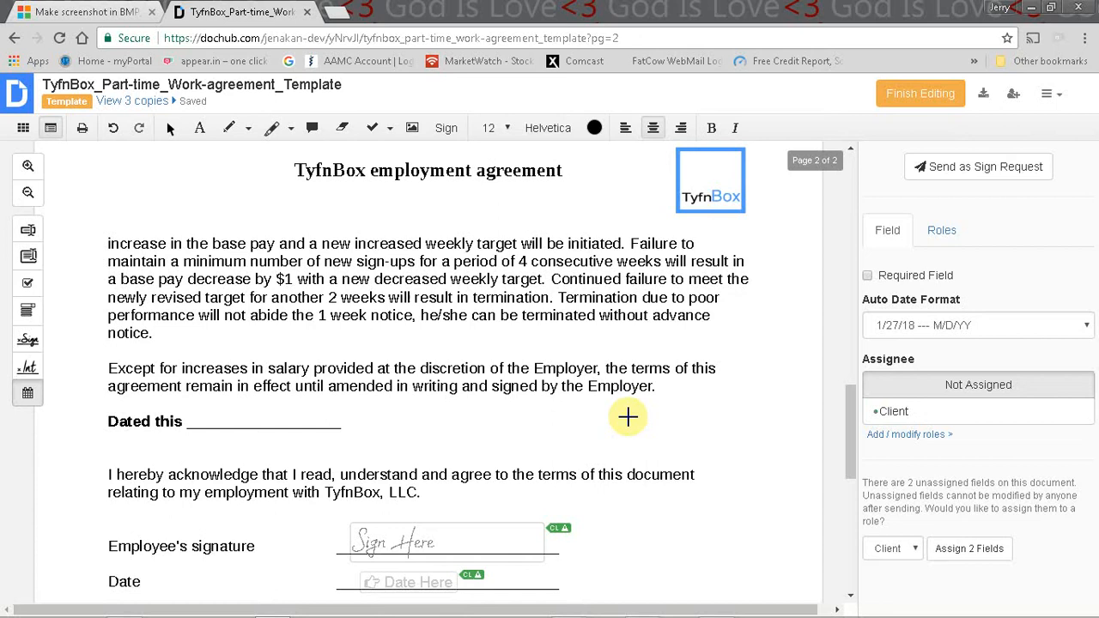
pyautogui.click(29, 397)
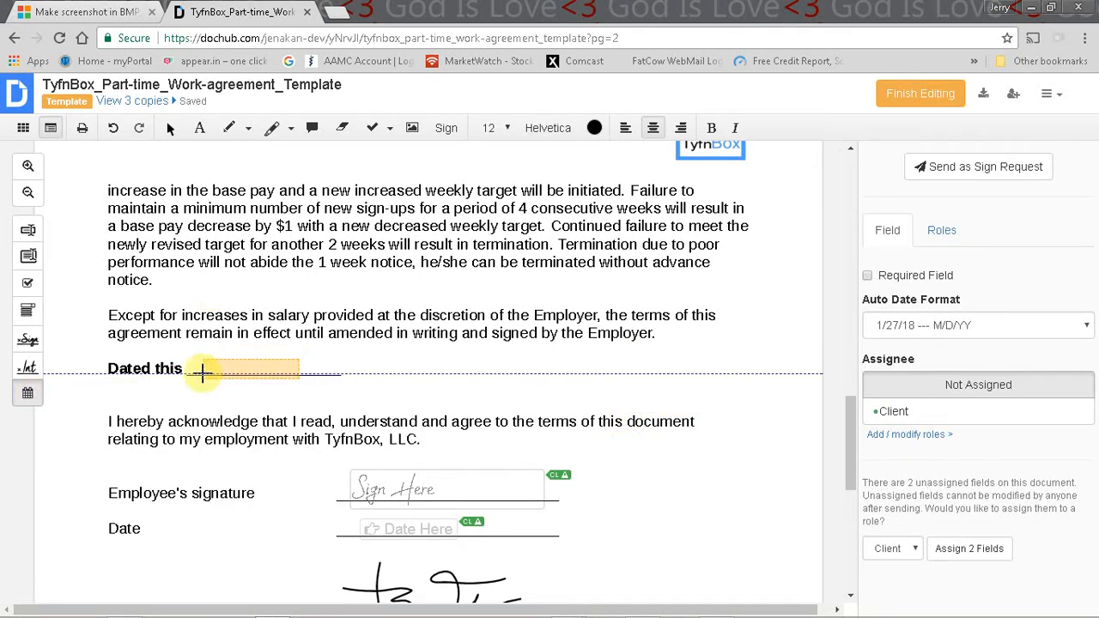
pyautogui.click(203, 371)
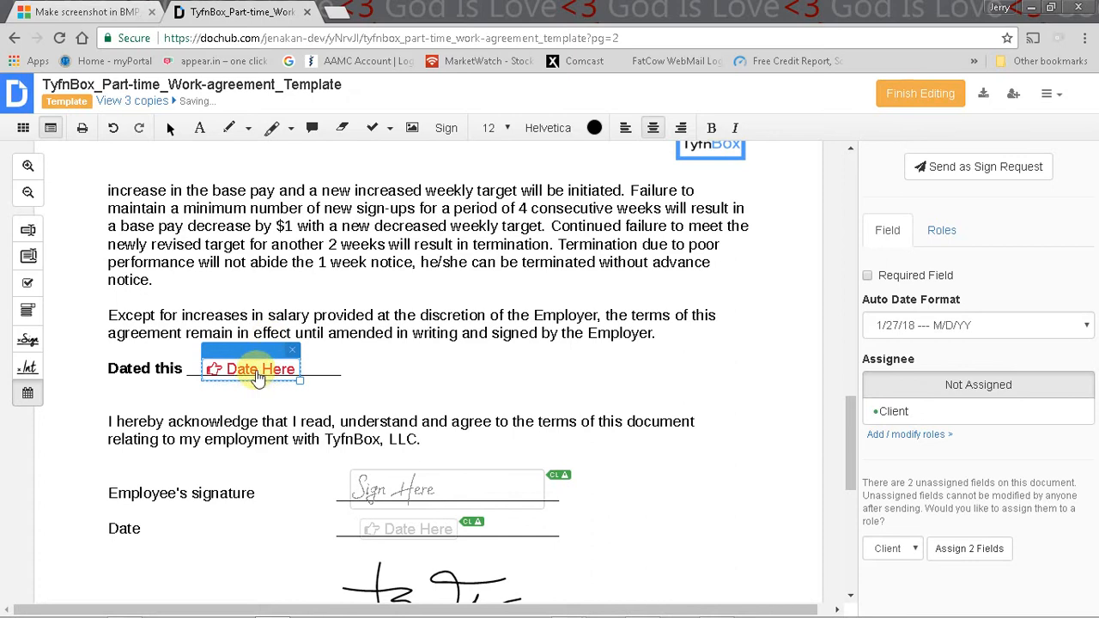
pyautogui.click(247, 372)
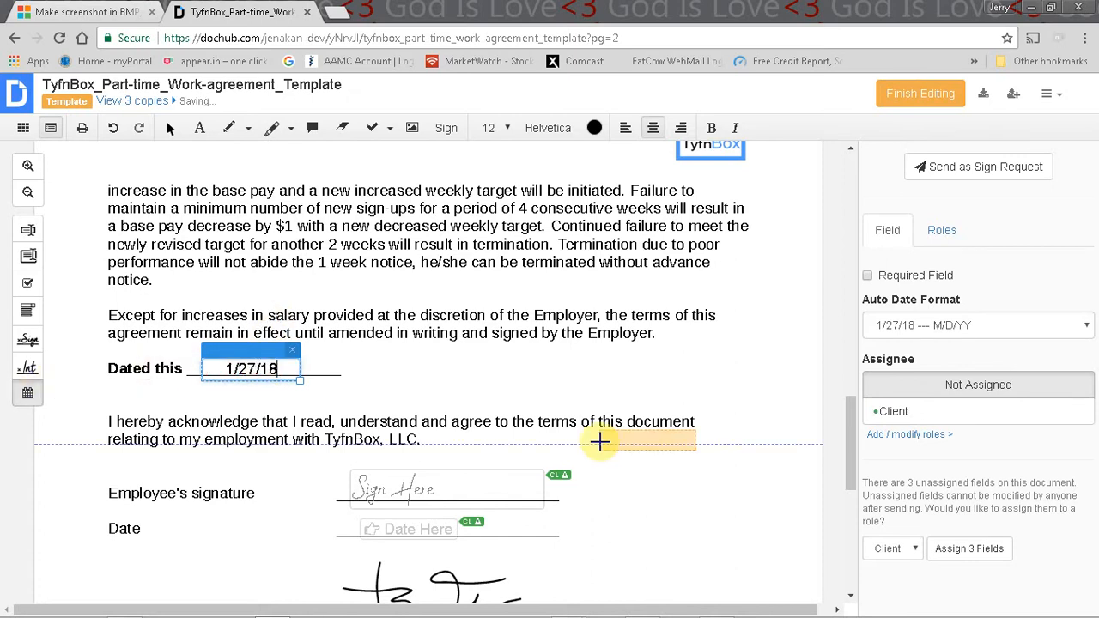
pyautogui.scroll(-1, 627, 458)
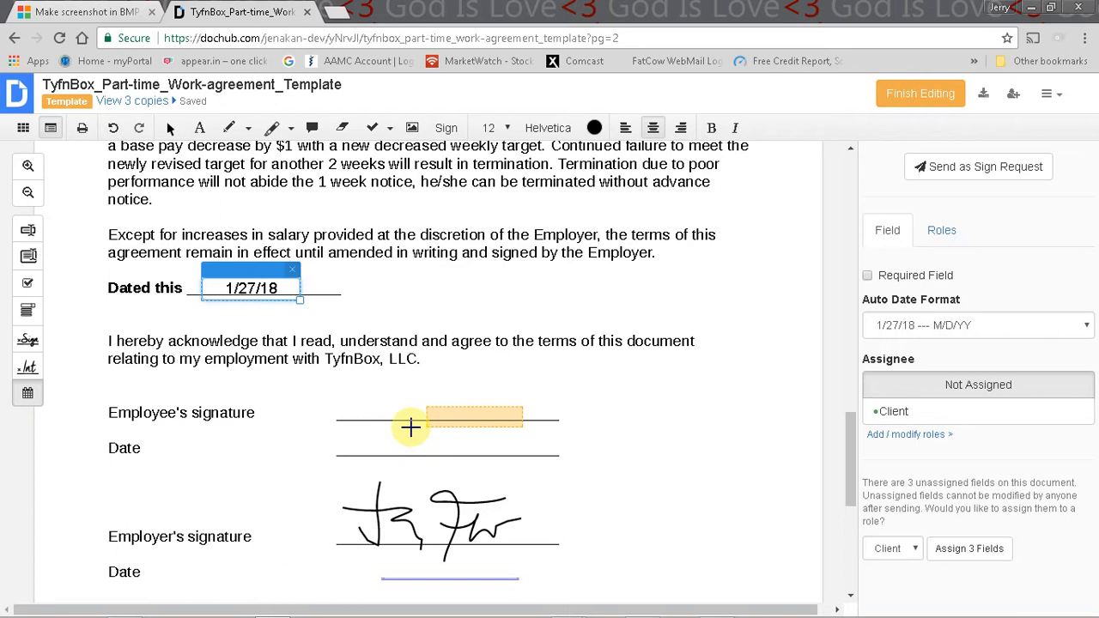
# - Put a required signature field on the Employee's signature line, assigned to Client
pyautogui.click(30, 342)
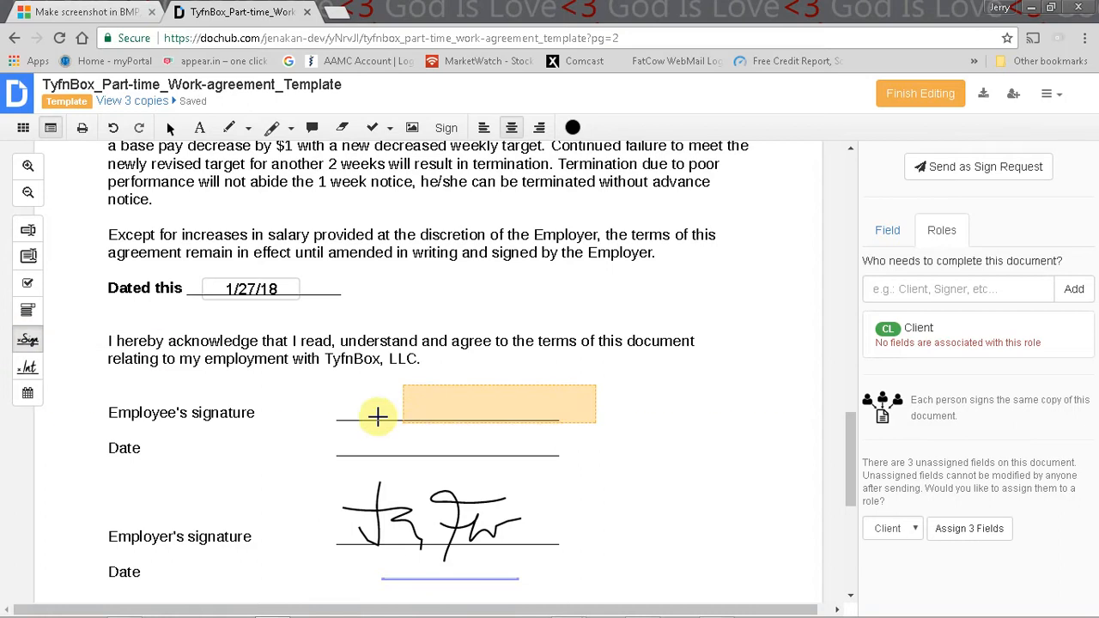
pyautogui.click(344, 426)
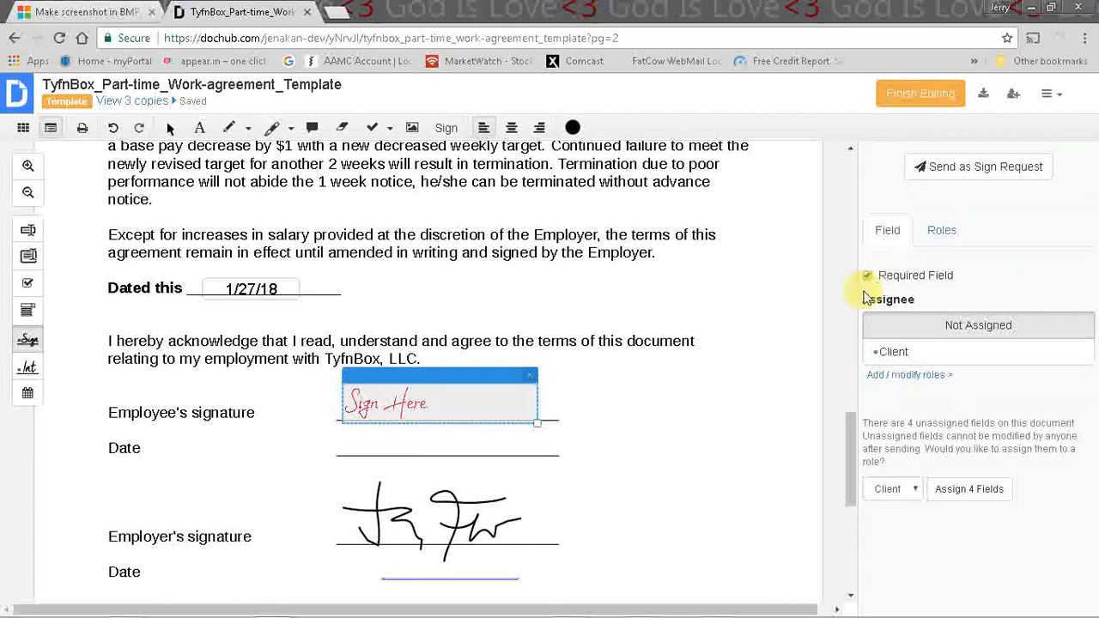
pyautogui.click(874, 354)
pyautogui.click(900, 359)
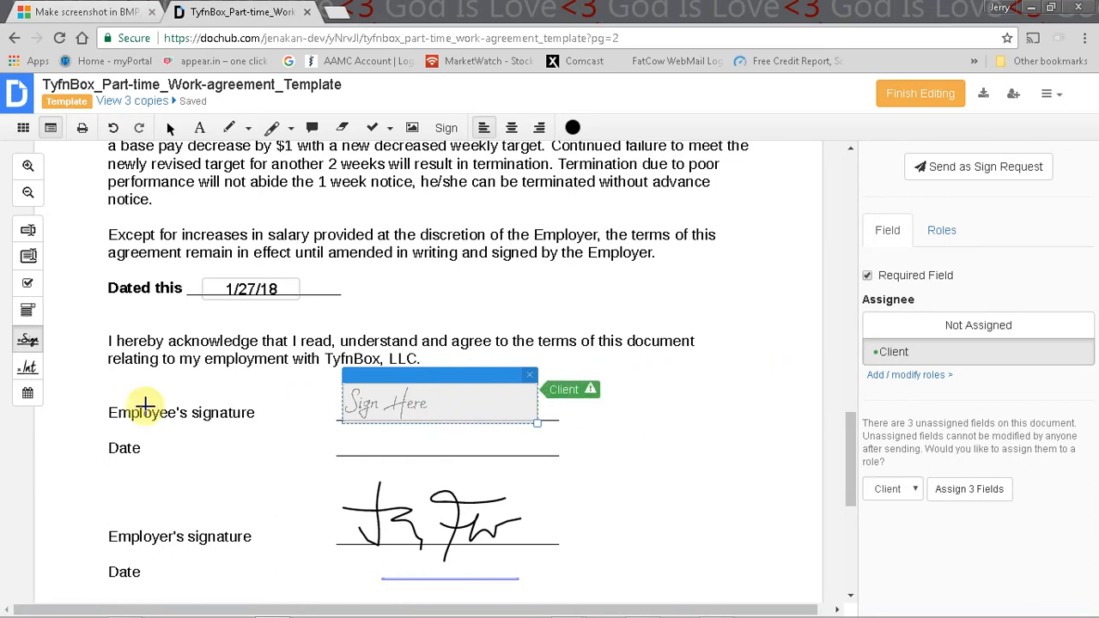
# - Add a date field on the employee's Date line and assign it to Client
pyautogui.click(27, 392)
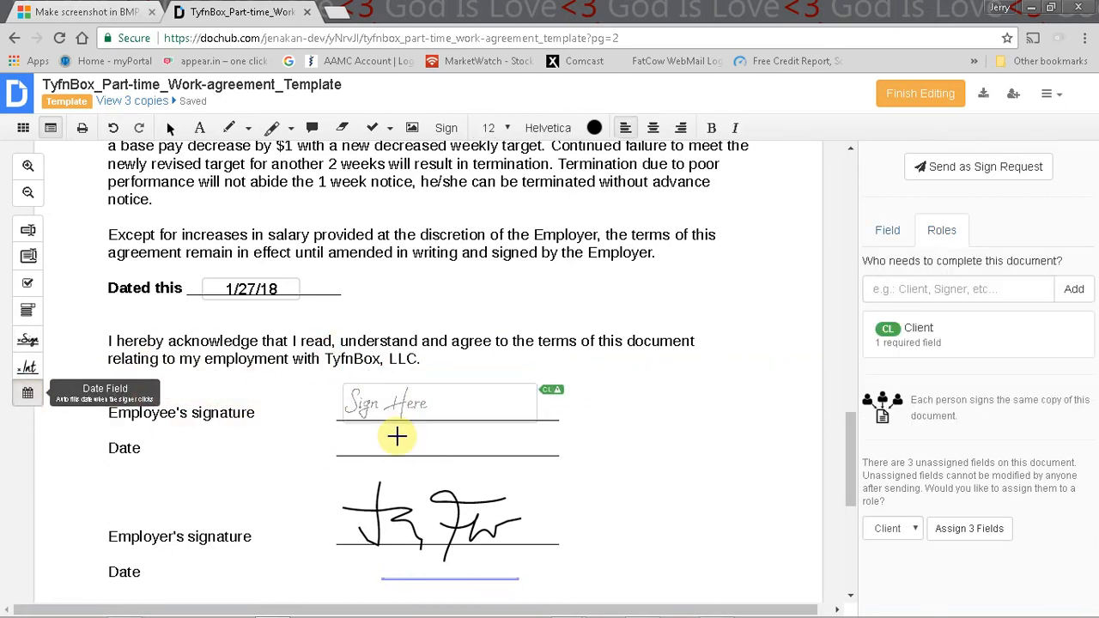
pyautogui.click(358, 447)
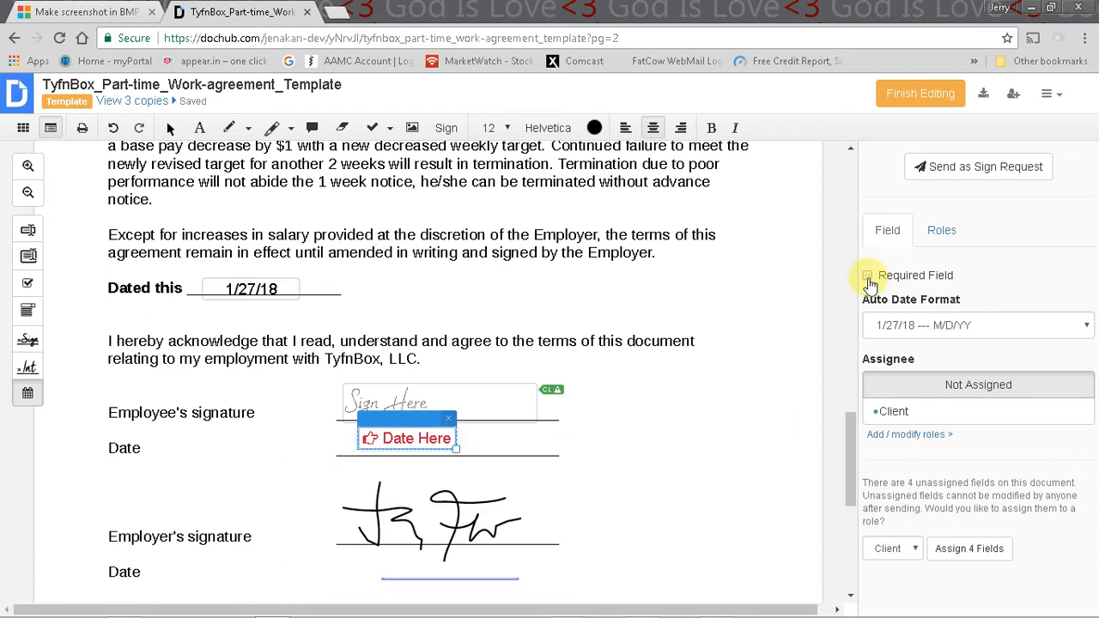
pyautogui.click(891, 412)
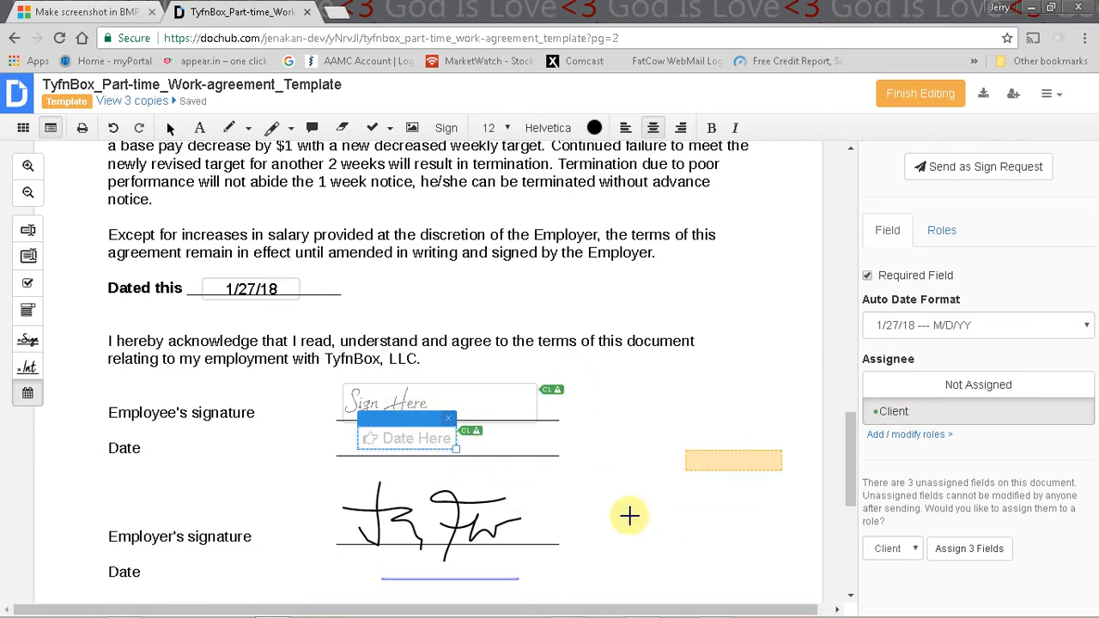
# - Add a date field filled with 1/27/18 on the employer's Date line
pyautogui.scroll(-1, 400, 507)
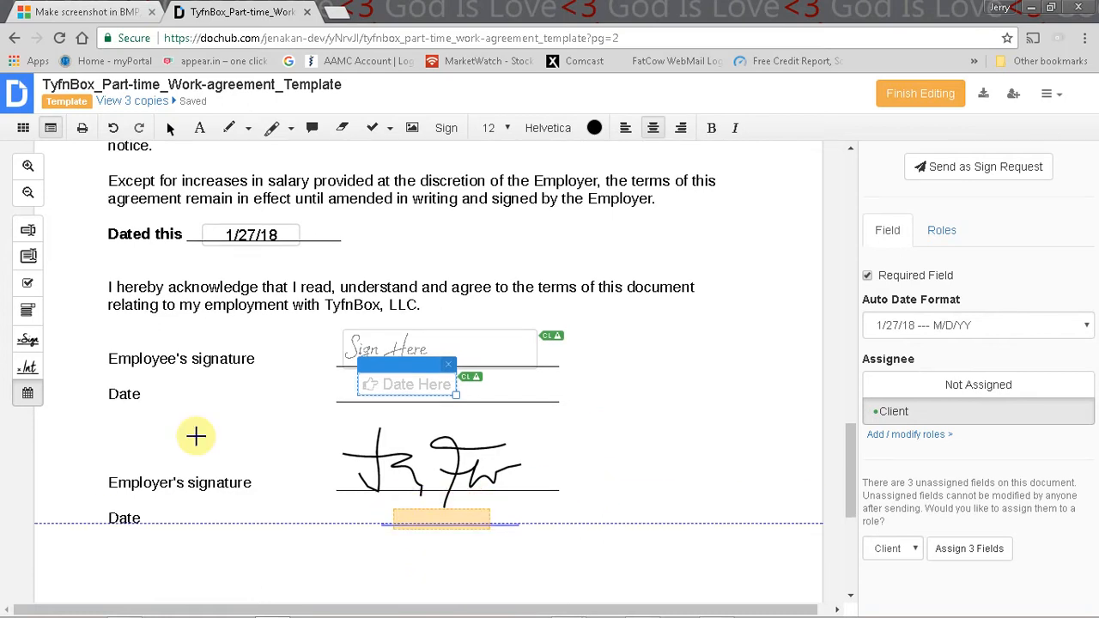
pyautogui.click(398, 518)
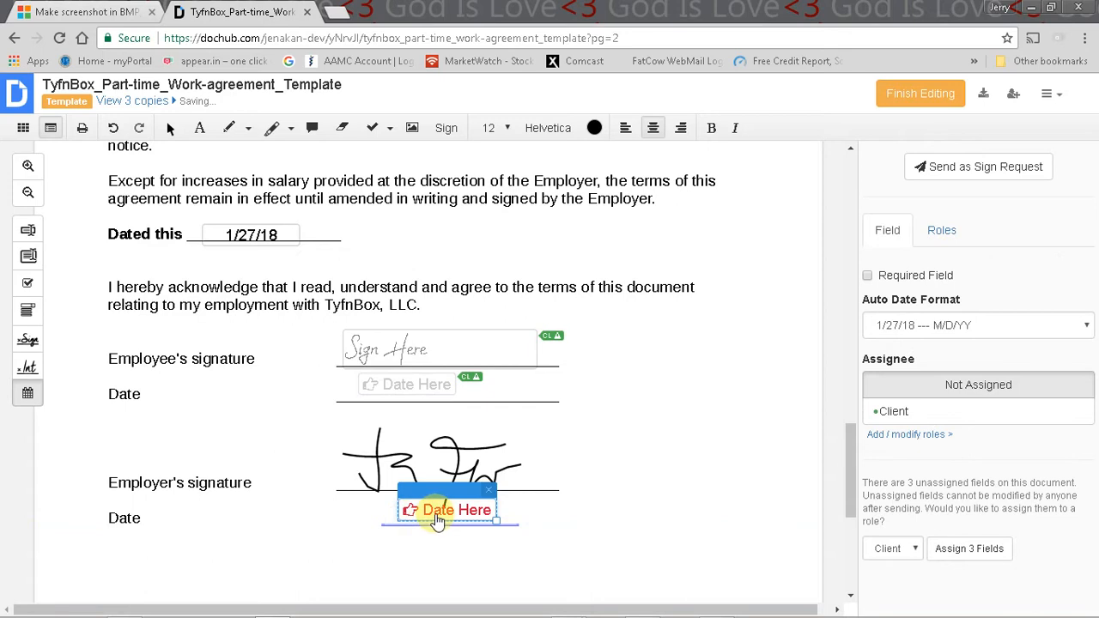
pyautogui.click(438, 520)
pyautogui.scroll(1, 645, 487)
pyautogui.scroll(1, 647, 486)
pyautogui.scroll(-3, 647, 486)
pyautogui.moveTo(847, 503); pyautogui.dragTo(867, 193)
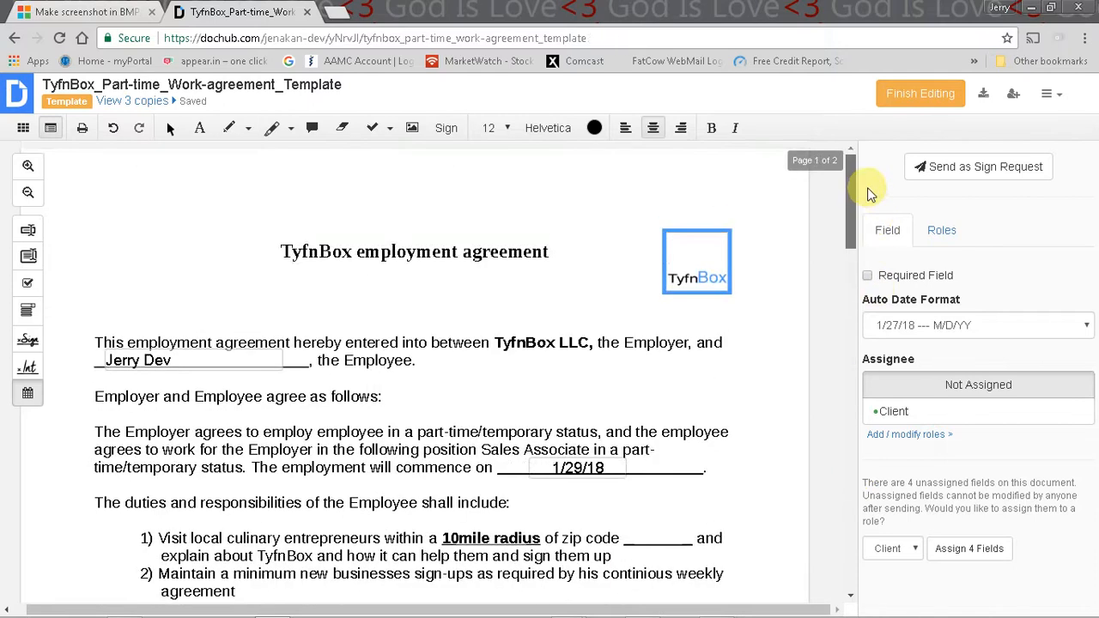
# - Place a text field after 'zip code' in the duties list, shortened to fit the blank
pyautogui.scroll(-2, 619, 322)
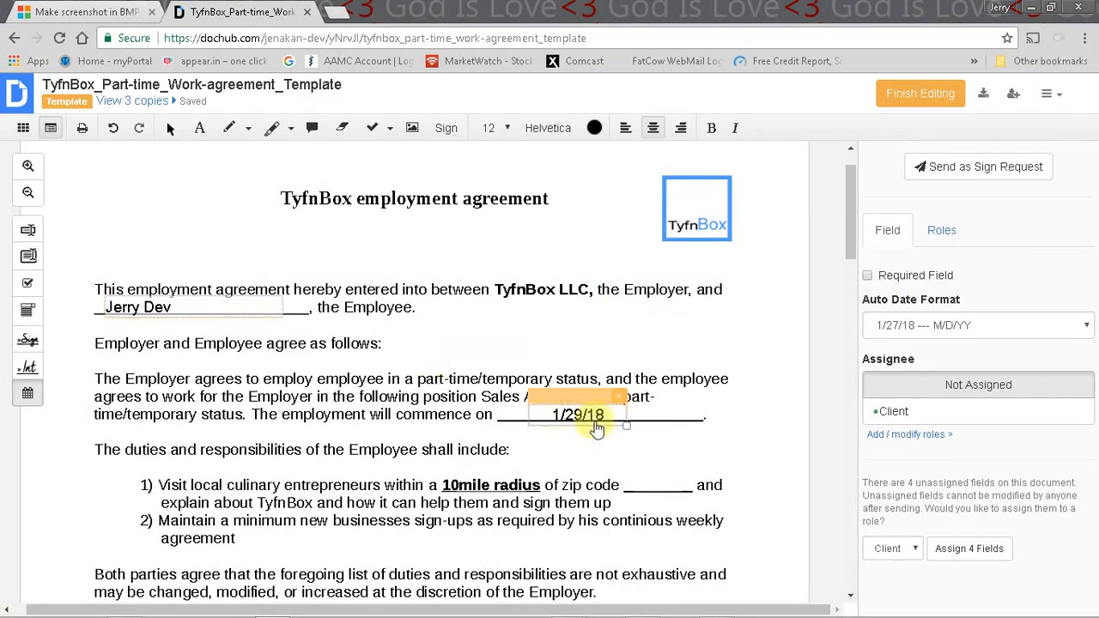
pyautogui.scroll(-5, 595, 500)
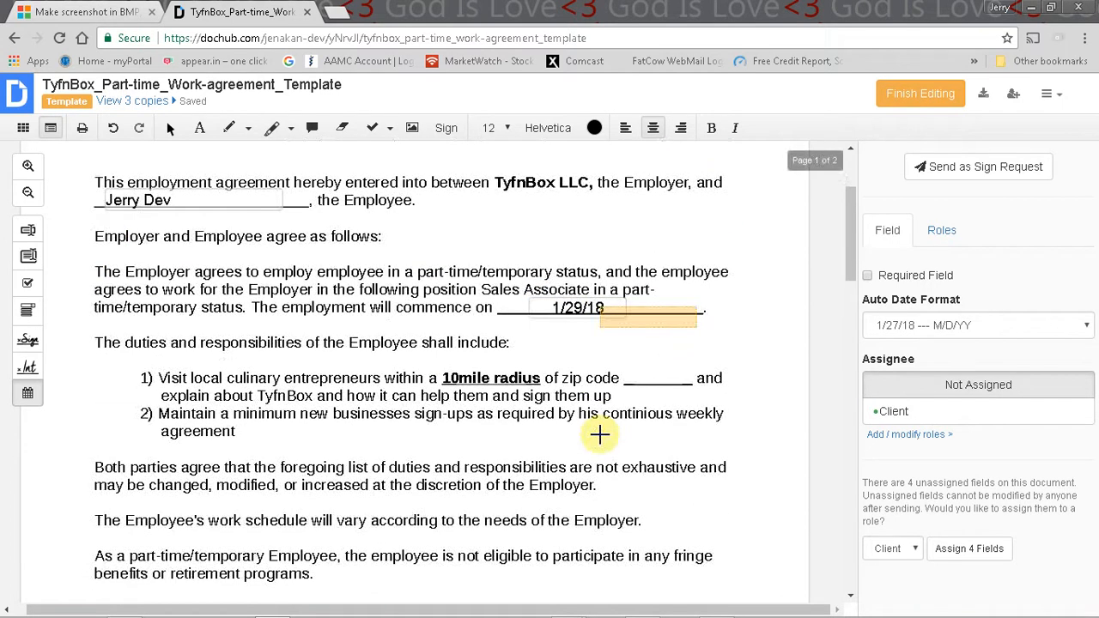
pyautogui.click(634, 352)
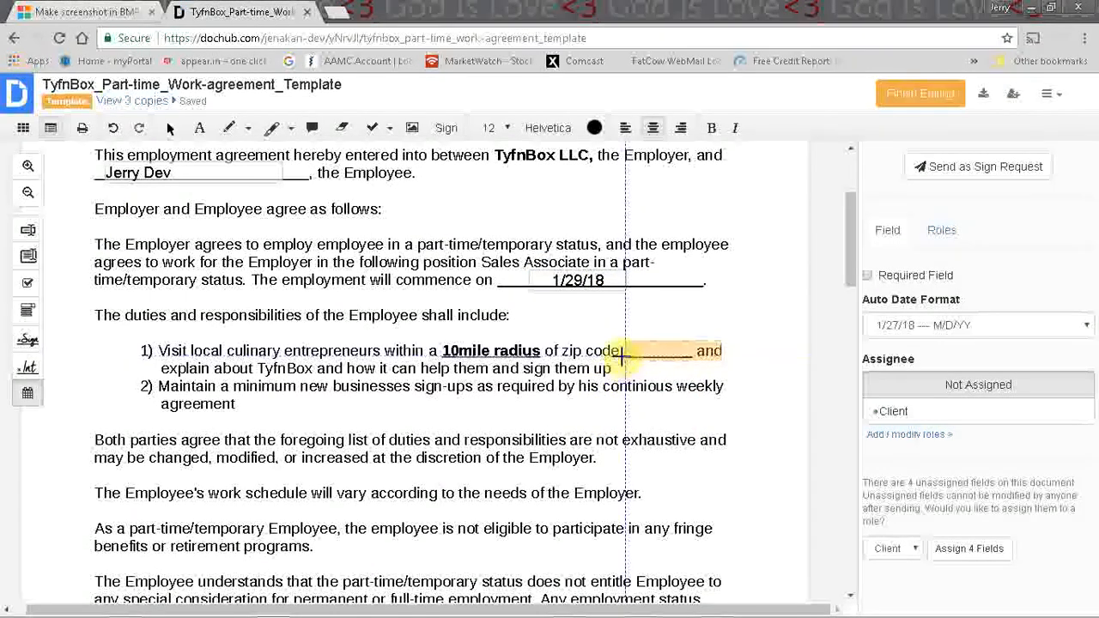
pyautogui.click(29, 237)
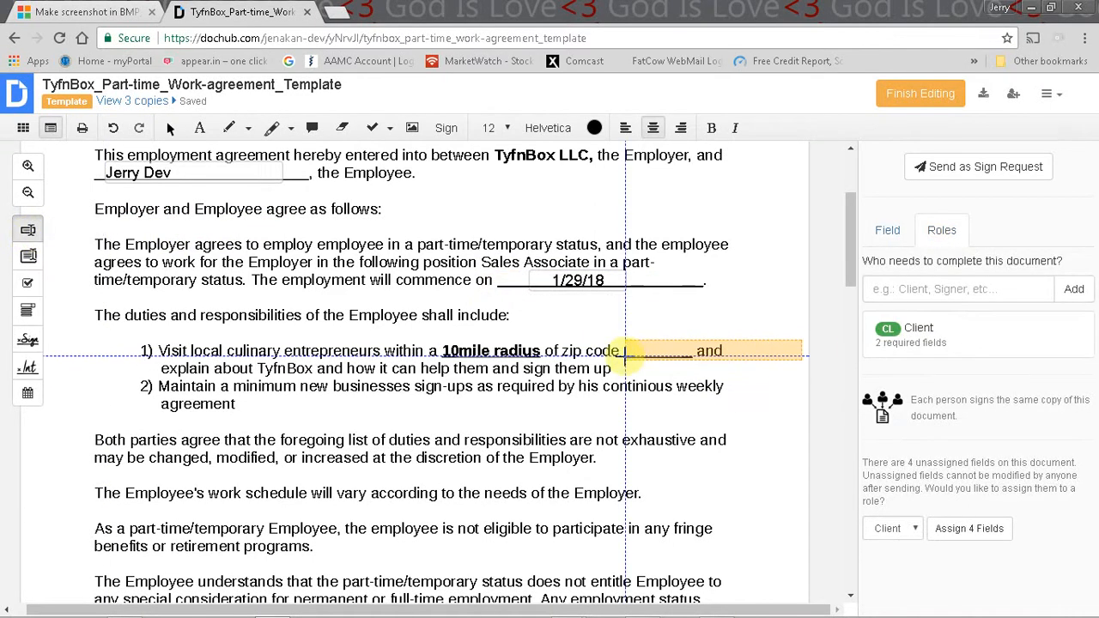
pyautogui.click(624, 359)
pyautogui.moveTo(798, 351); pyautogui.dragTo(745, 351)
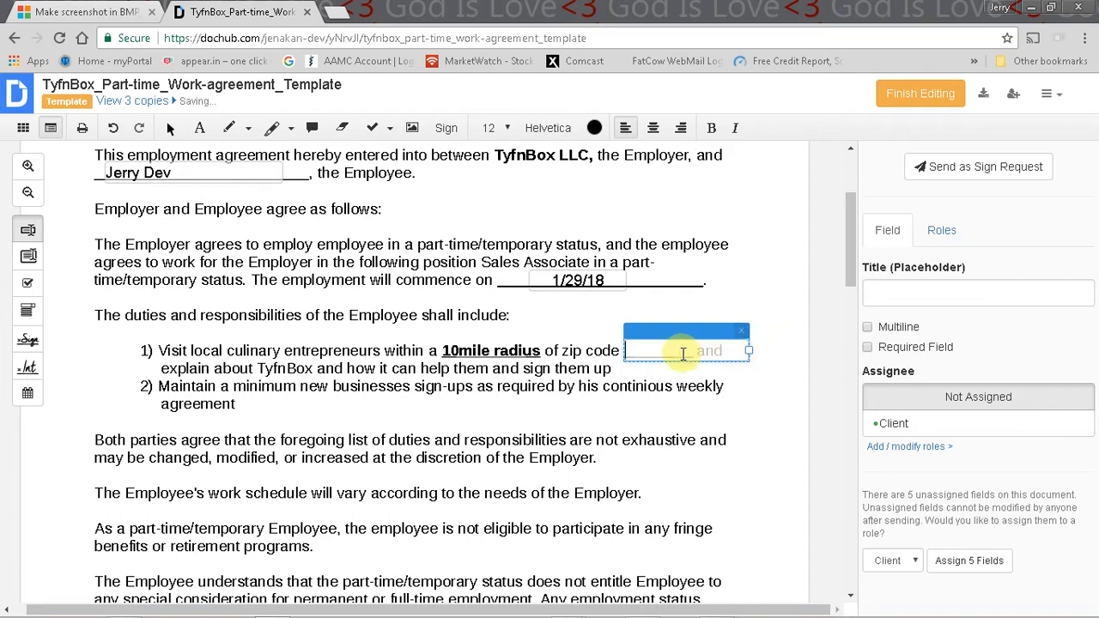
pyautogui.moveTo(749, 346); pyautogui.dragTo(756, 283)
pyautogui.moveTo(852, 249)
pyautogui.mouseDown()
pyautogui.moveTo(826, 345)
pyautogui.moveTo(832, 483)
pyautogui.mouseUp()
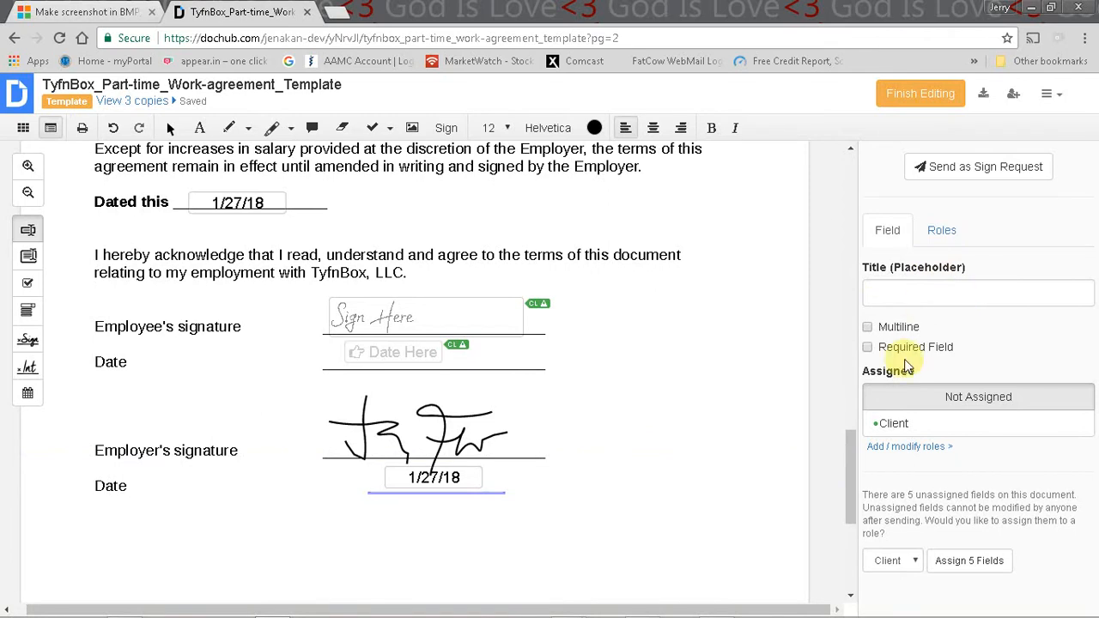
# - Start a sign request addressed to the client's e-mail, with tyfnbox as owner
pyautogui.click(987, 166)
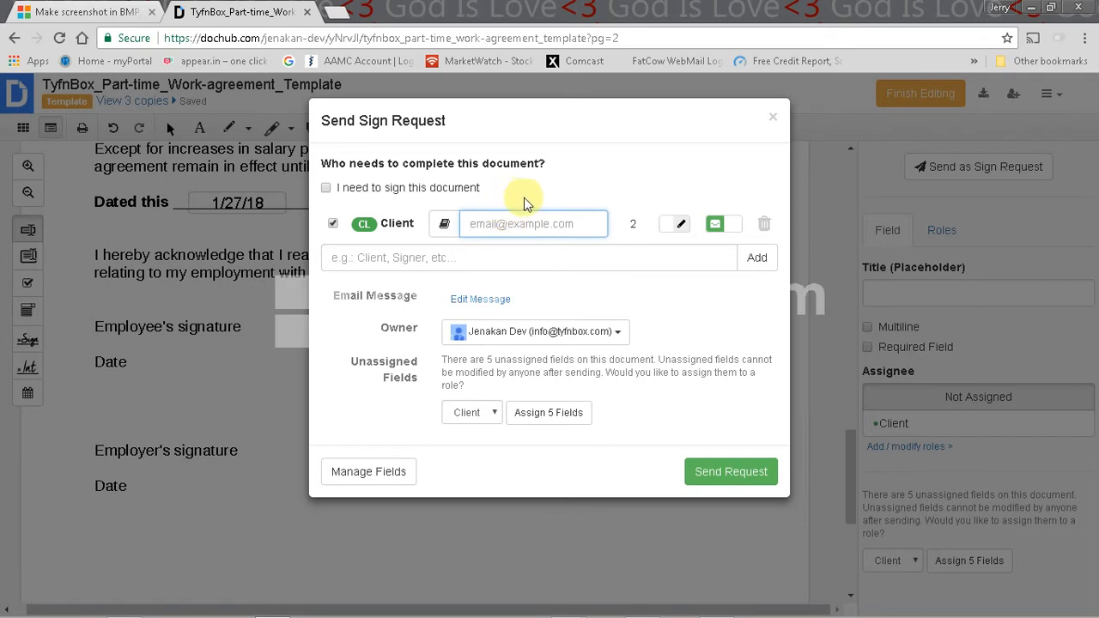
pyautogui.write('jer')
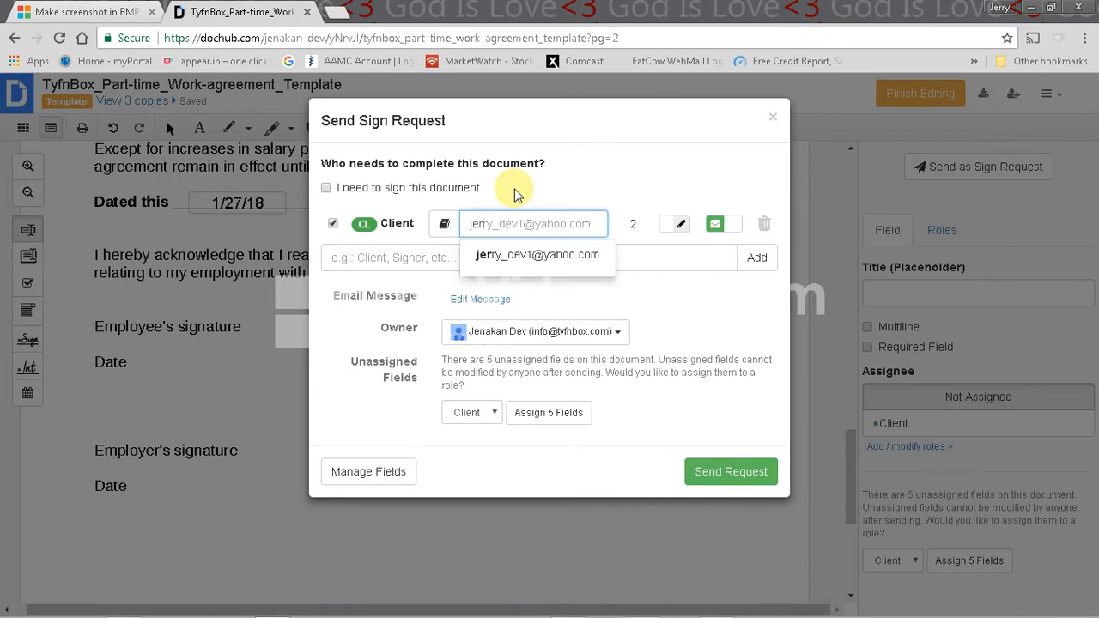
pyautogui.click(519, 252)
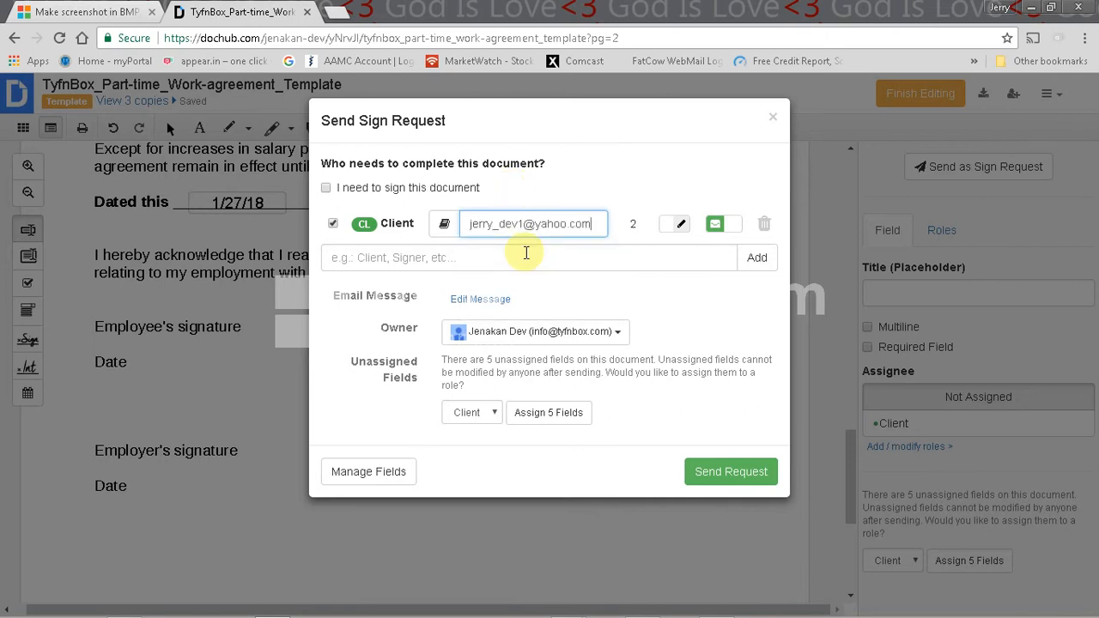
pyautogui.click(599, 338)
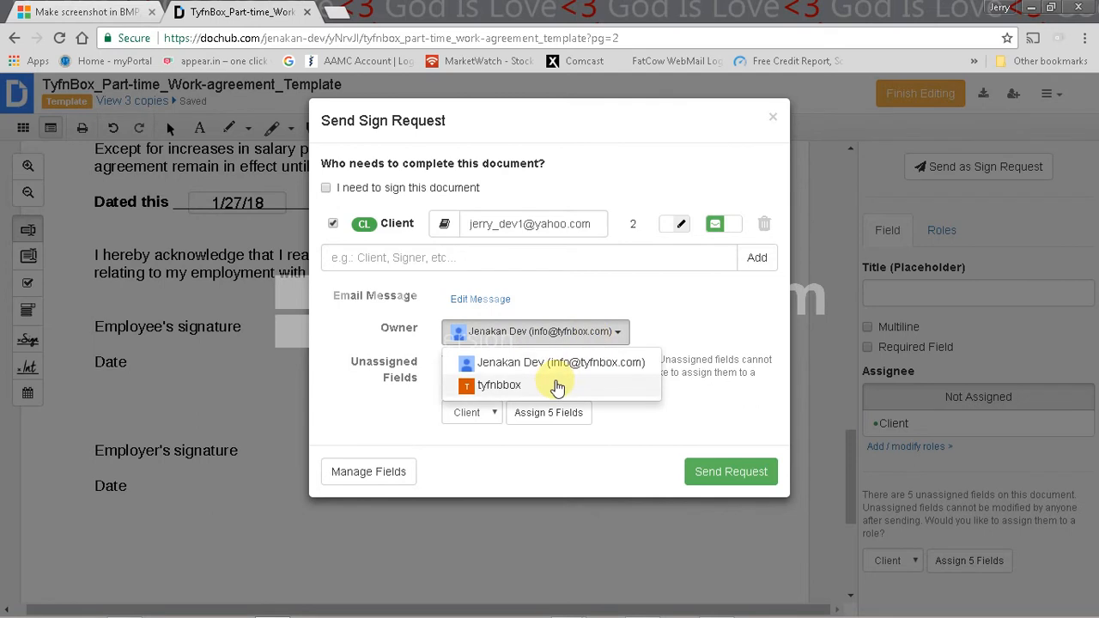
pyautogui.click(556, 388)
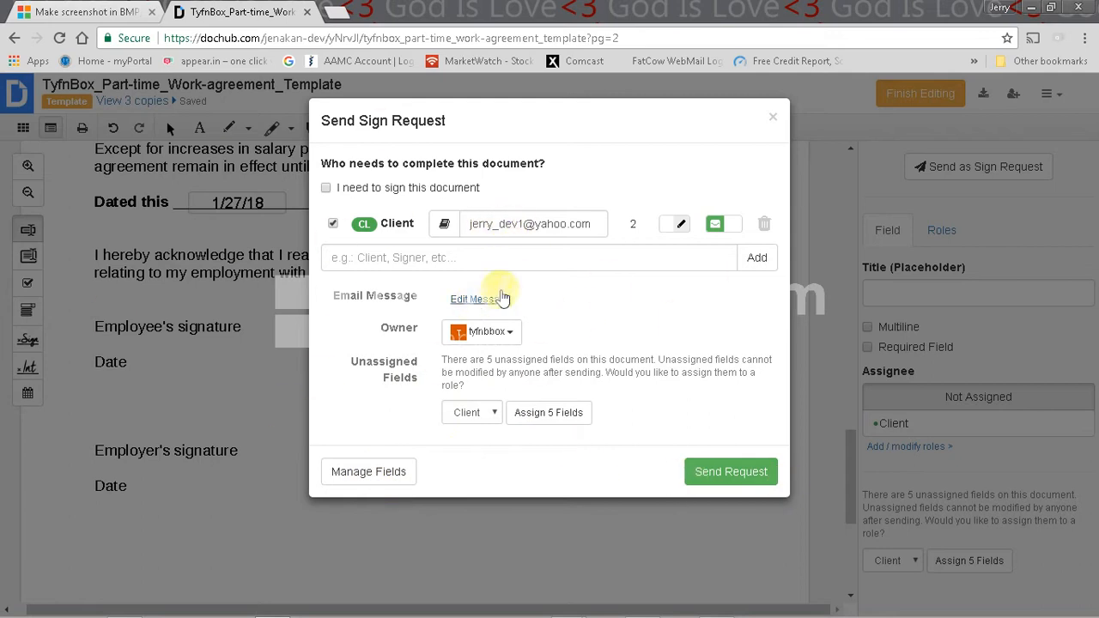
# - Edit the message: add a greeting line and replace the last line with 'Thanks,'
pyautogui.click(485, 299)
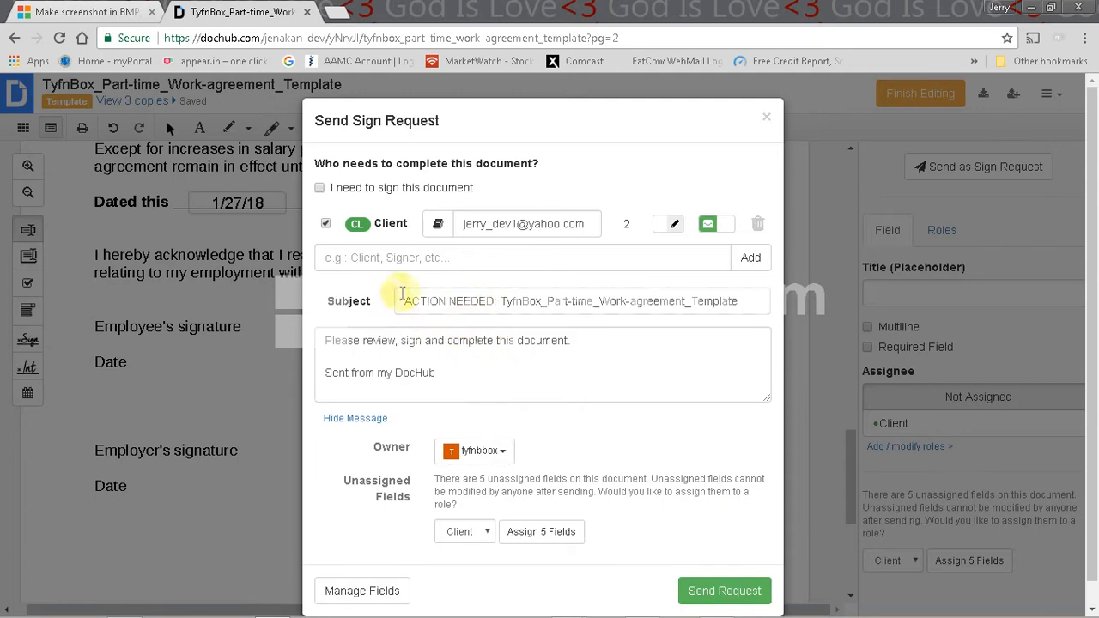
pyautogui.click(371, 422)
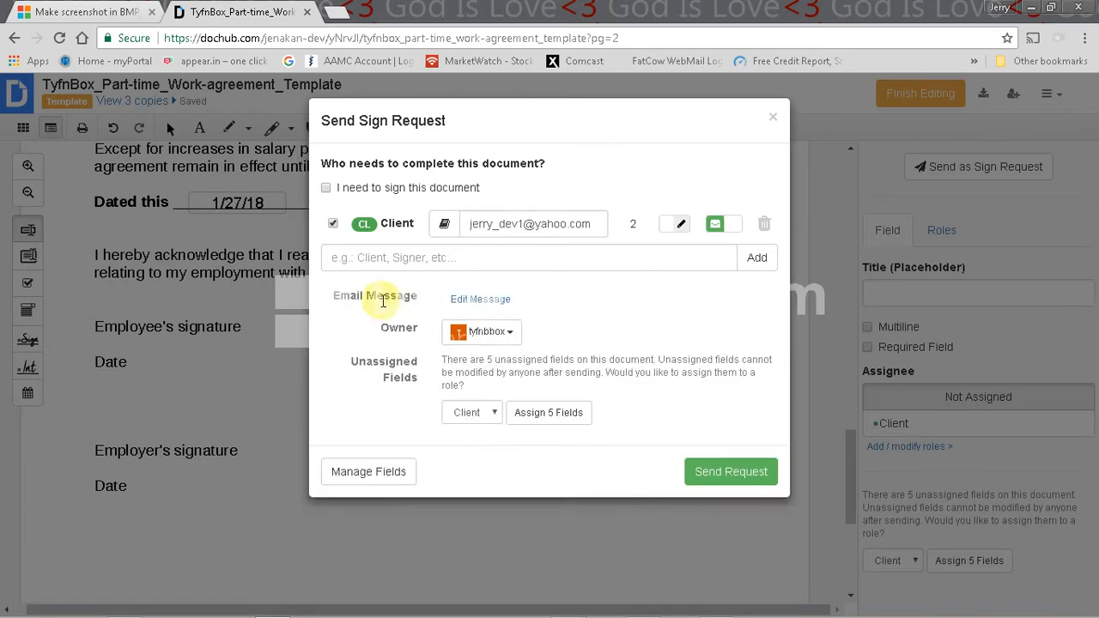
pyautogui.moveTo(352, 295); pyautogui.dragTo(425, 297)
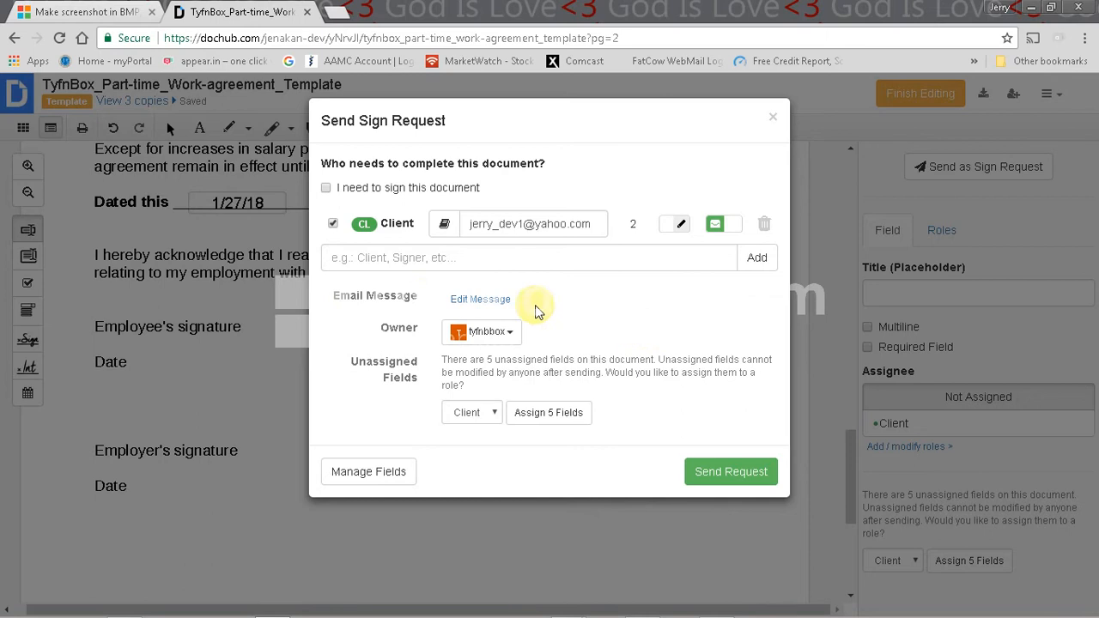
pyautogui.click(500, 300)
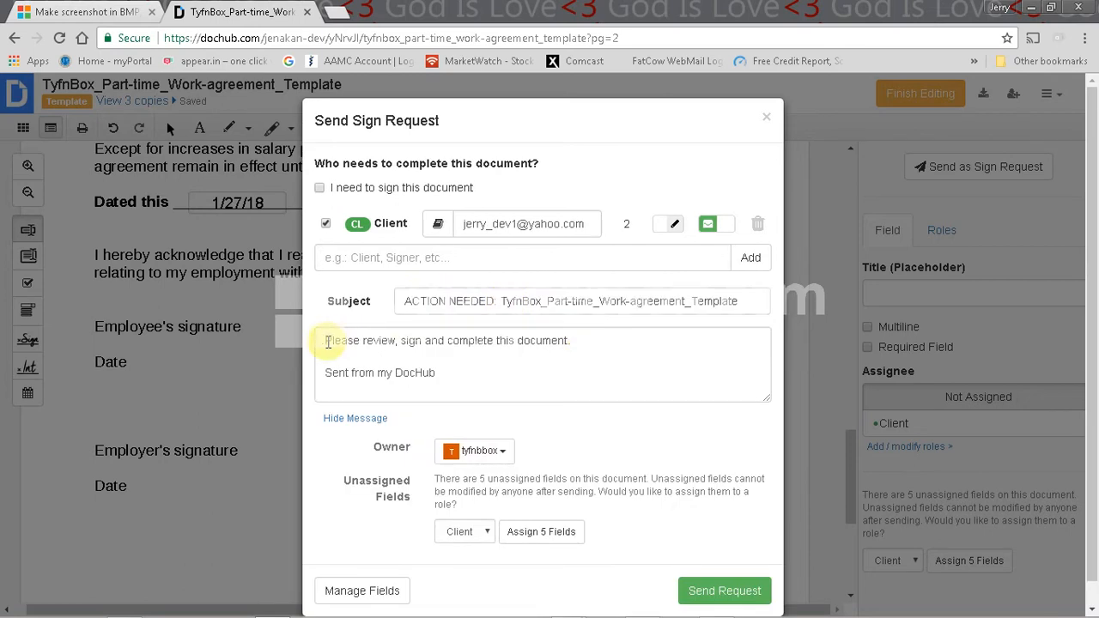
pyautogui.click(327, 342)
pyautogui.press('Return')
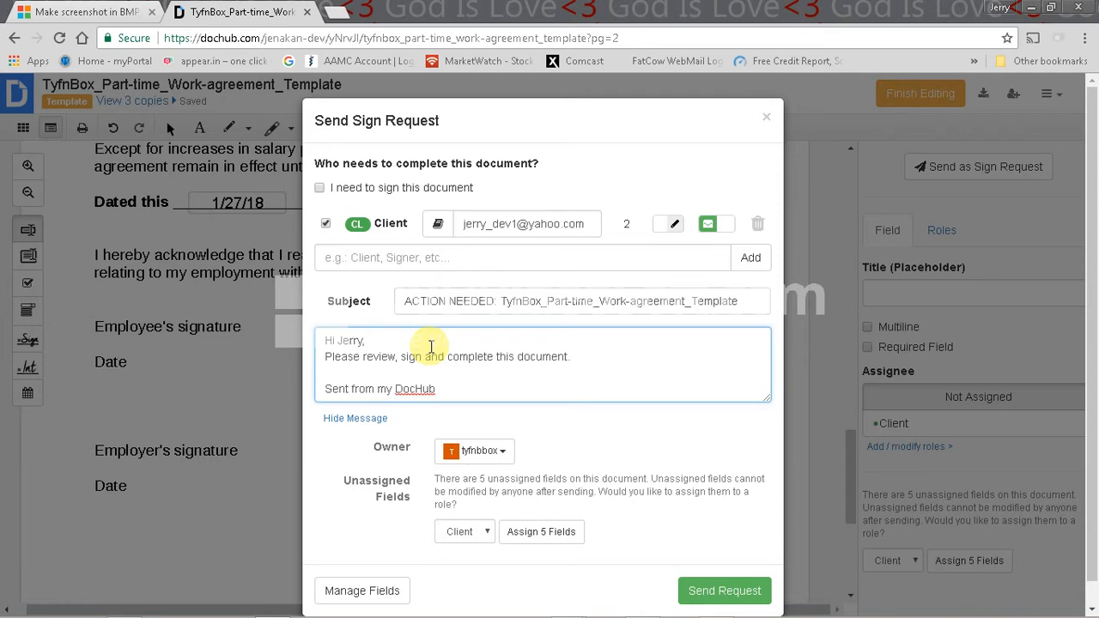
pyautogui.hotkey('shift', 'Home')
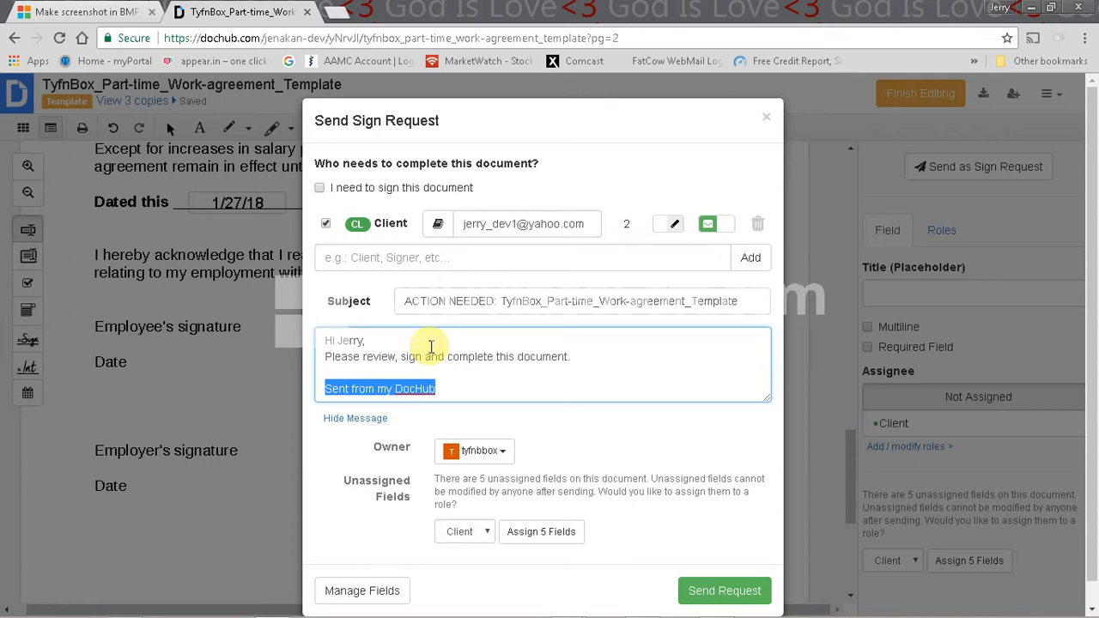
pyautogui.write('Thanks,')
pyautogui.press('Return')
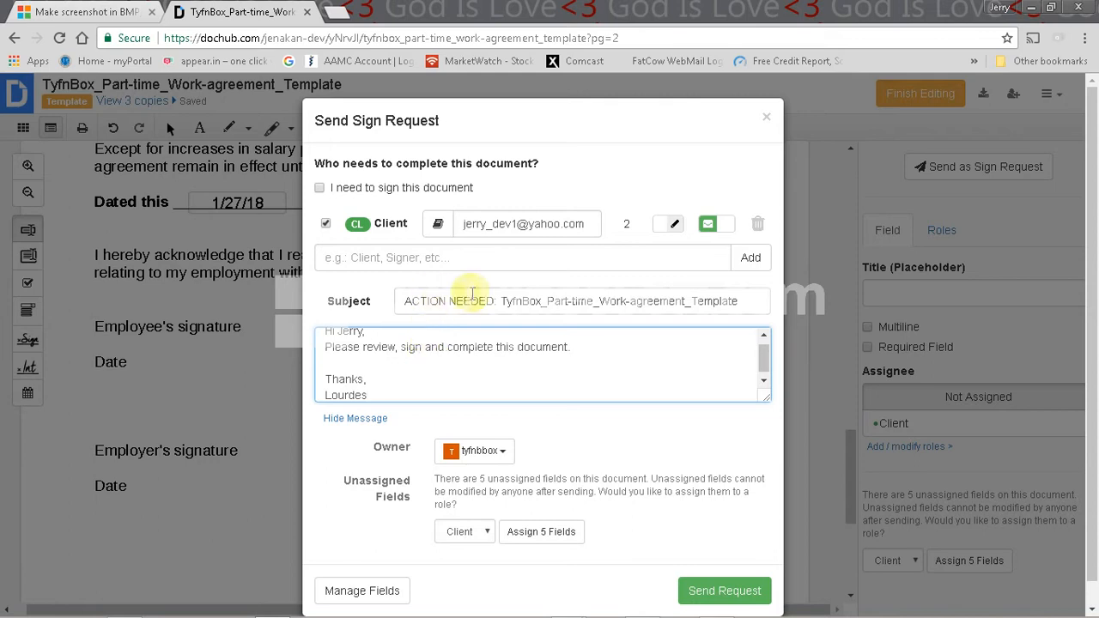
pyautogui.scroll(-1, 520, 439)
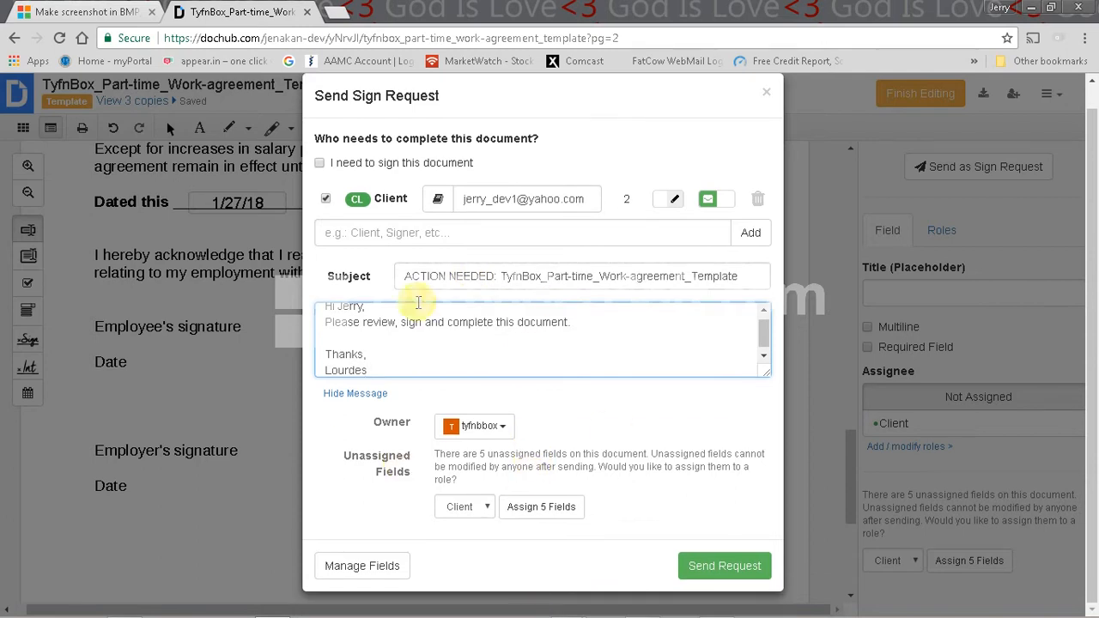
# - Send the request, stay on the template, view the Activity Feed, and open a new tab
pyautogui.click(713, 567)
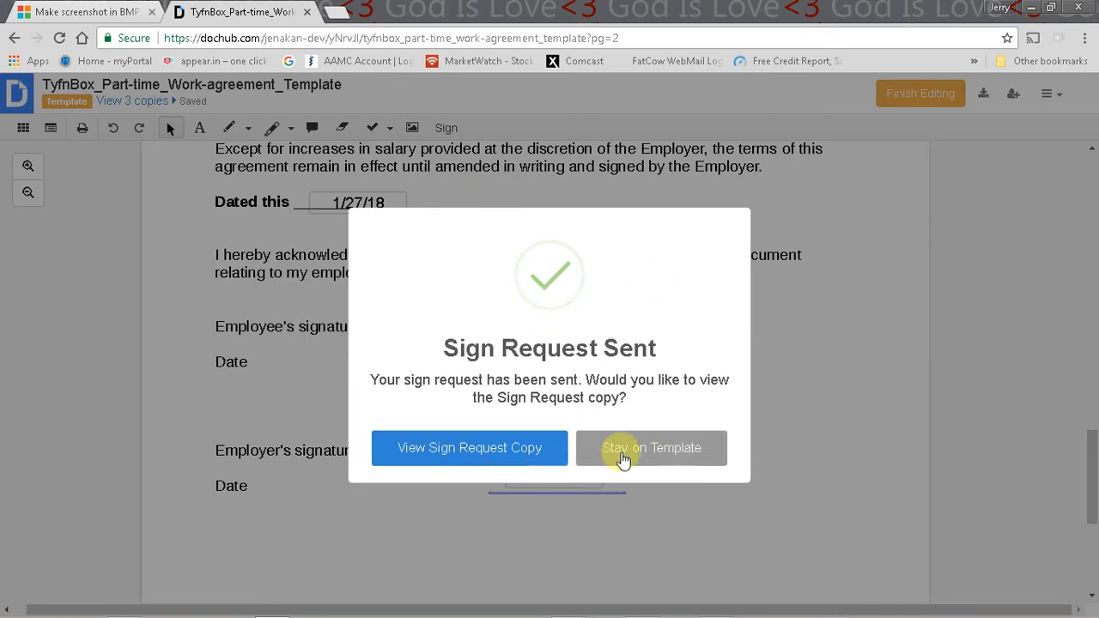
pyautogui.click(829, 454)
pyautogui.click(20, 98)
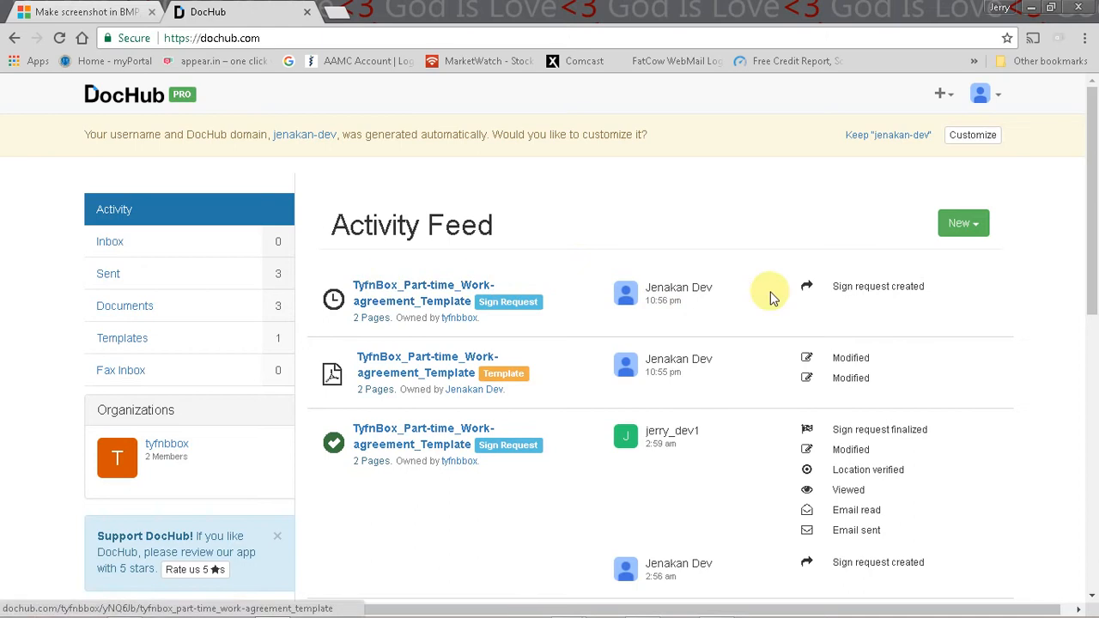
pyautogui.moveTo(957, 606)
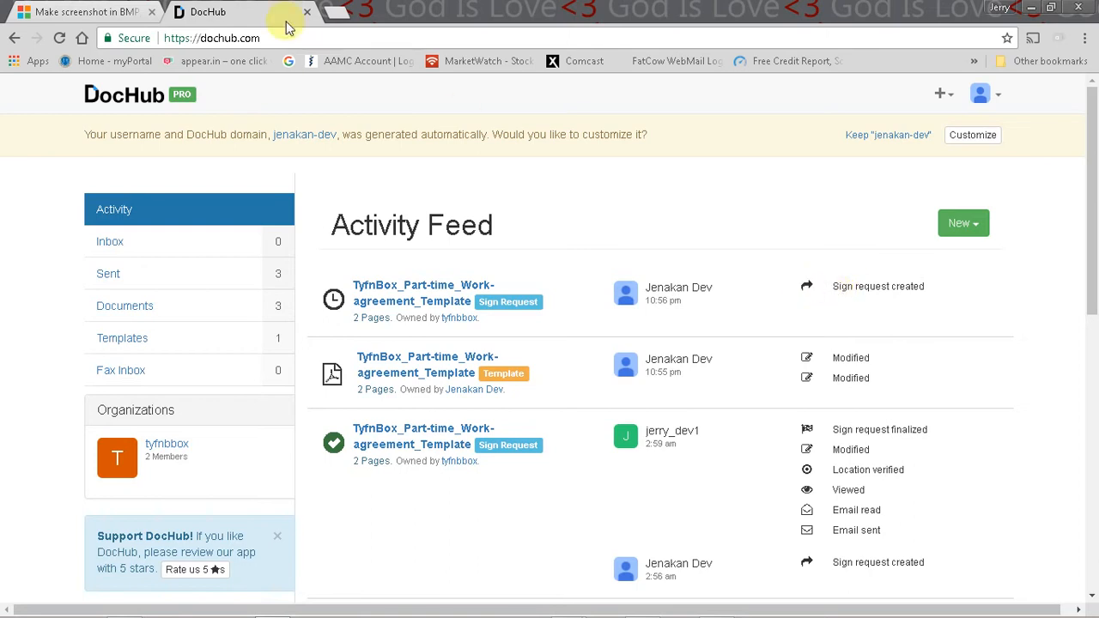
pyautogui.click(338, 21)
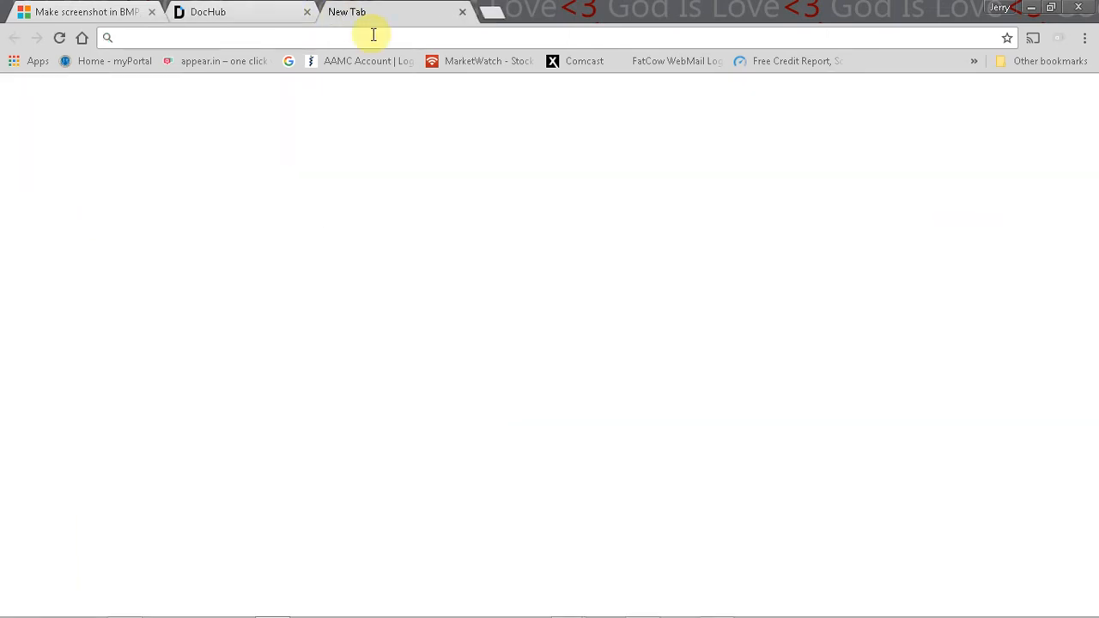
# - Load Yahoo Mail, dismiss the coupon popup, and return to the first mail account
pyautogui.write('mai')
pyautogui.press('Return')
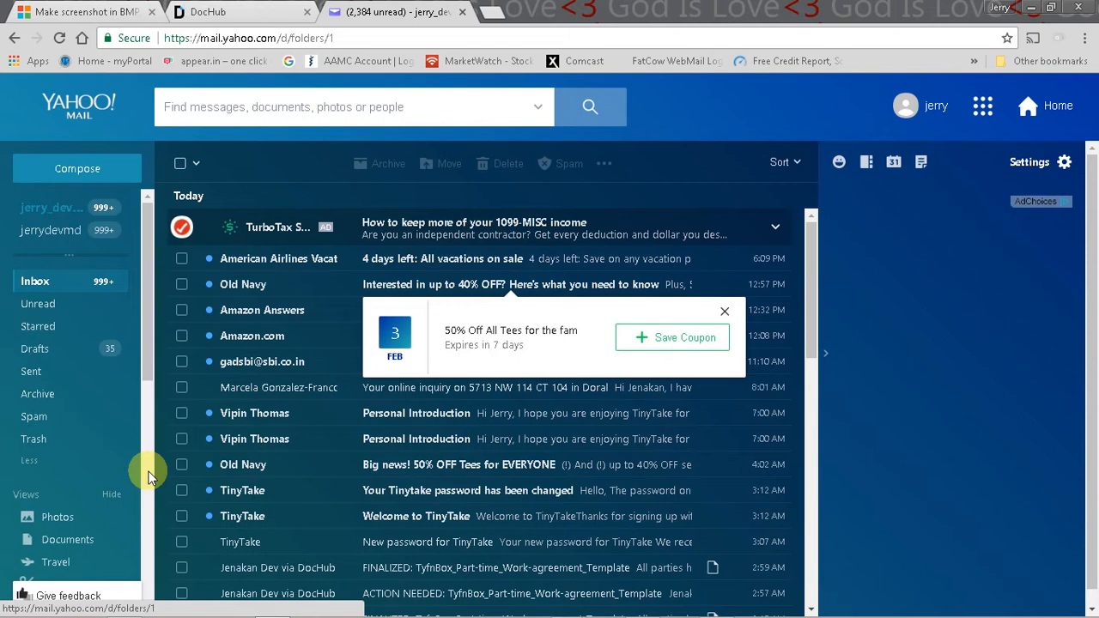
pyautogui.click(724, 312)
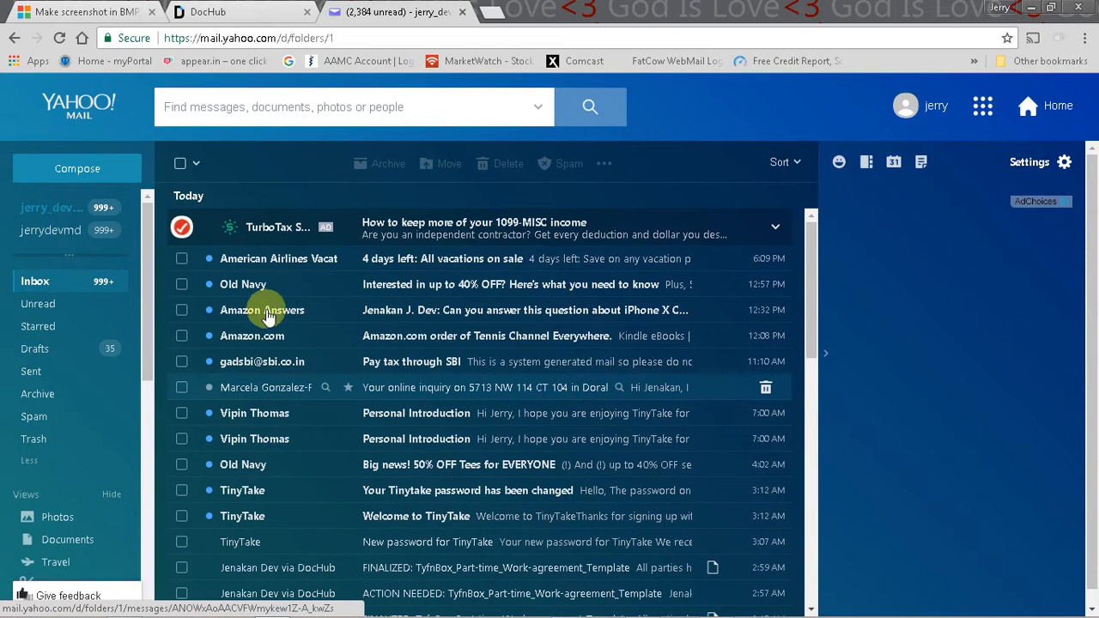
pyautogui.click(47, 229)
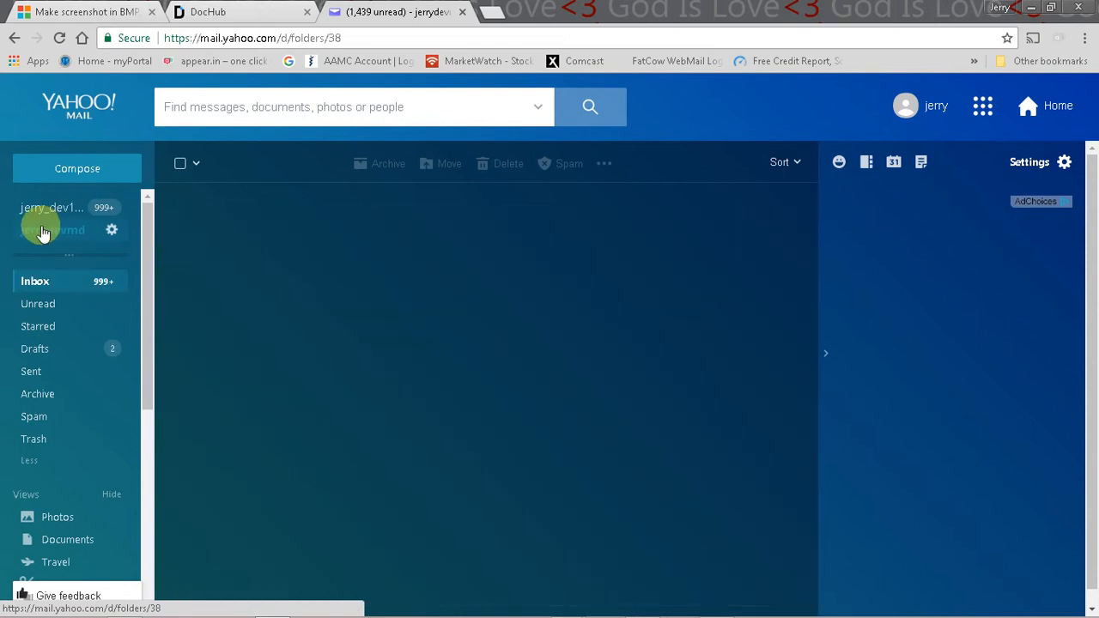
pyautogui.click(71, 208)
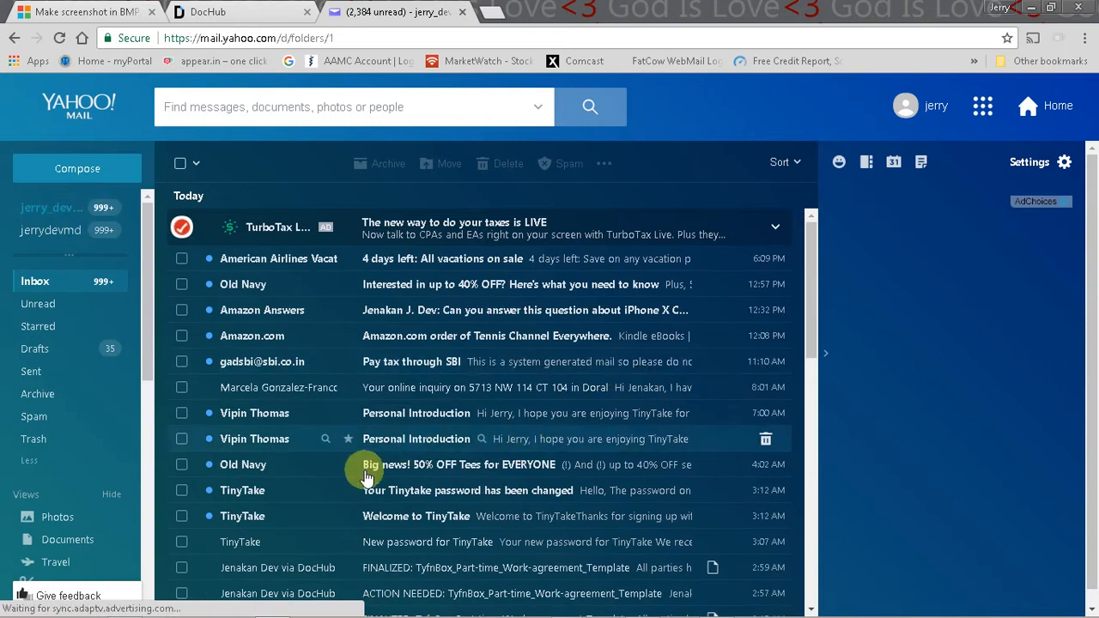
# - Reload the inbox and open the new ACTION NEEDED TyfnBox sign-request email
pyautogui.scroll(-1, 351, 537)
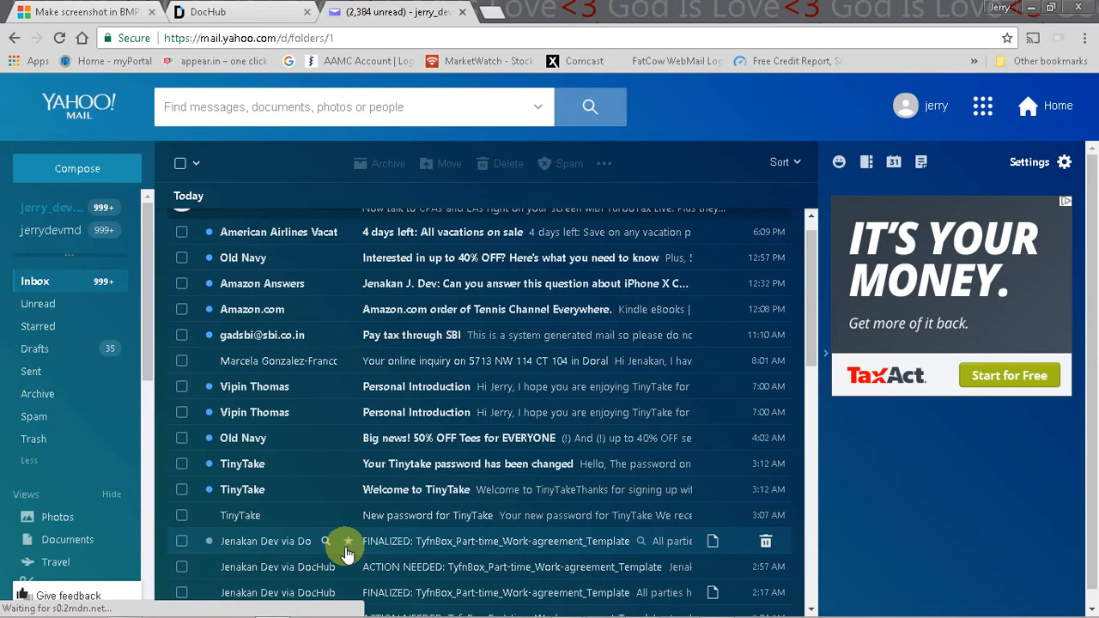
pyautogui.scroll(1, 270, 468)
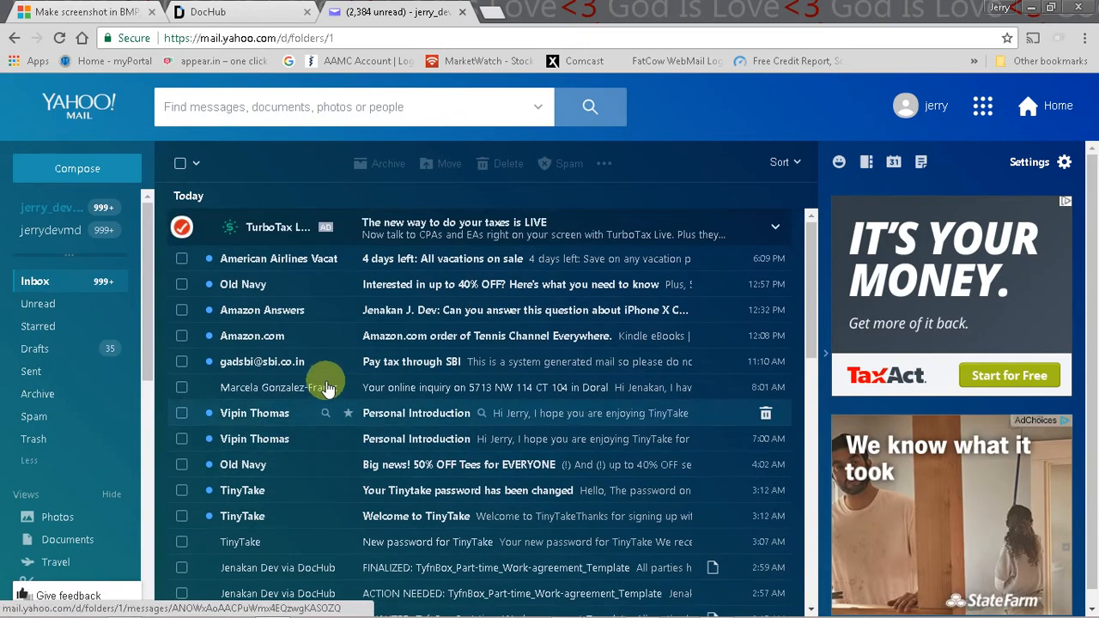
pyautogui.scroll(-1, 405, 458)
pyautogui.scroll(1, 412, 468)
pyautogui.scroll(-4, 412, 468)
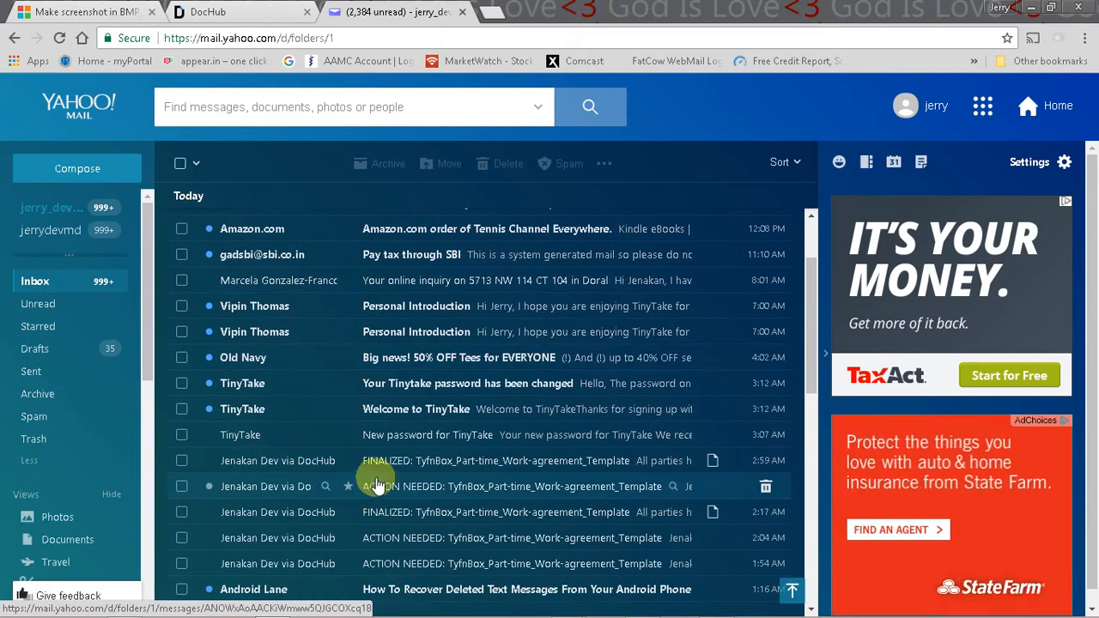
pyautogui.scroll(4, 425, 459)
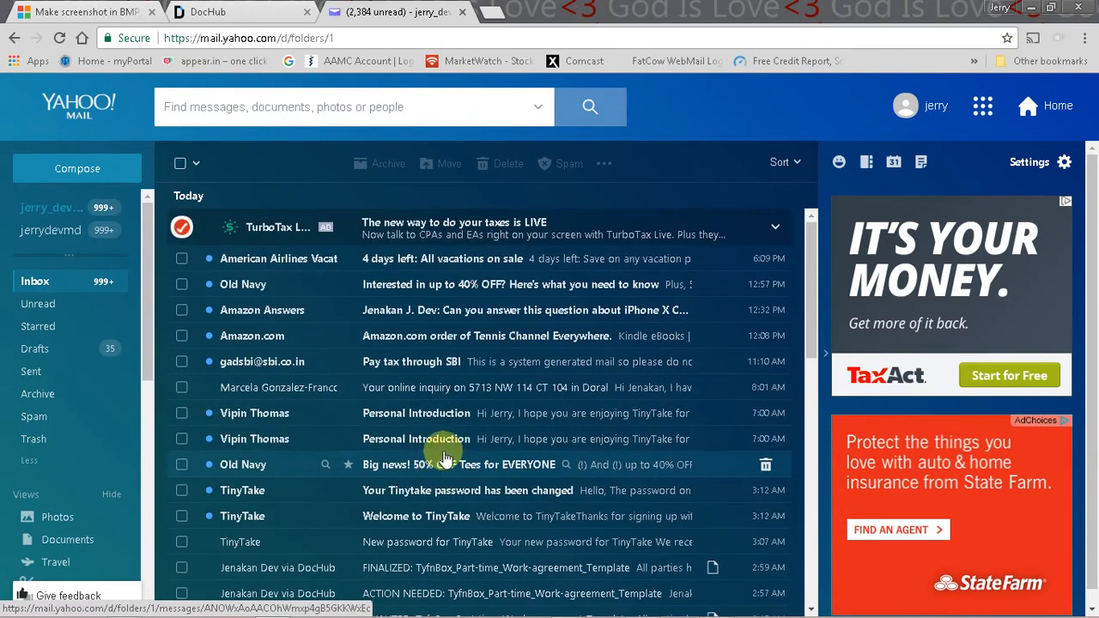
pyautogui.scroll(-2, 438, 451)
pyautogui.scroll(2, 463, 451)
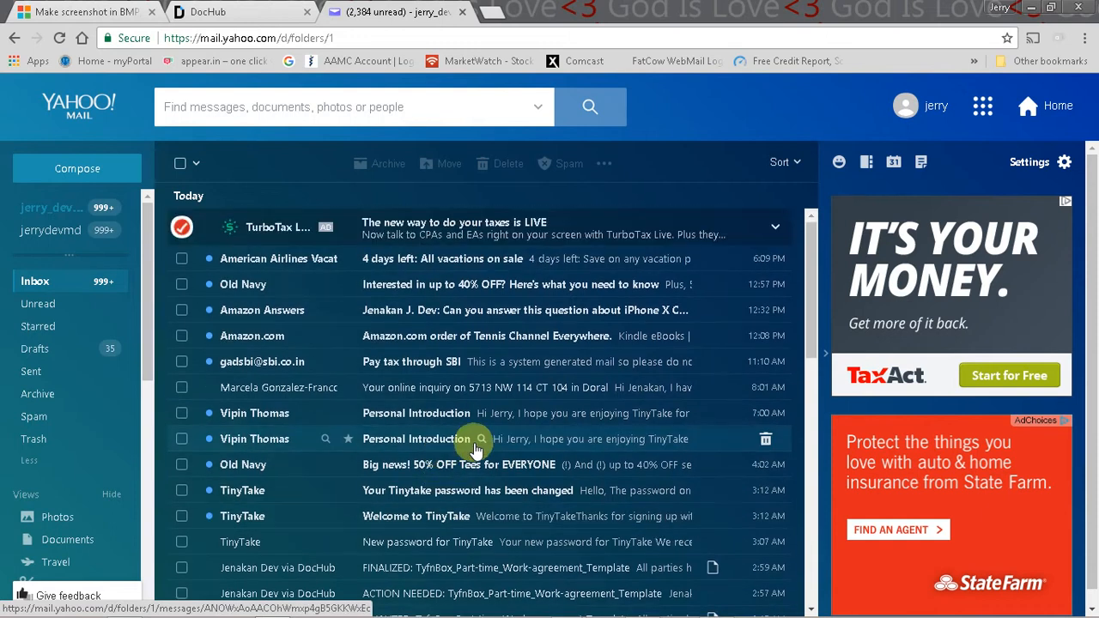
pyautogui.click(42, 276)
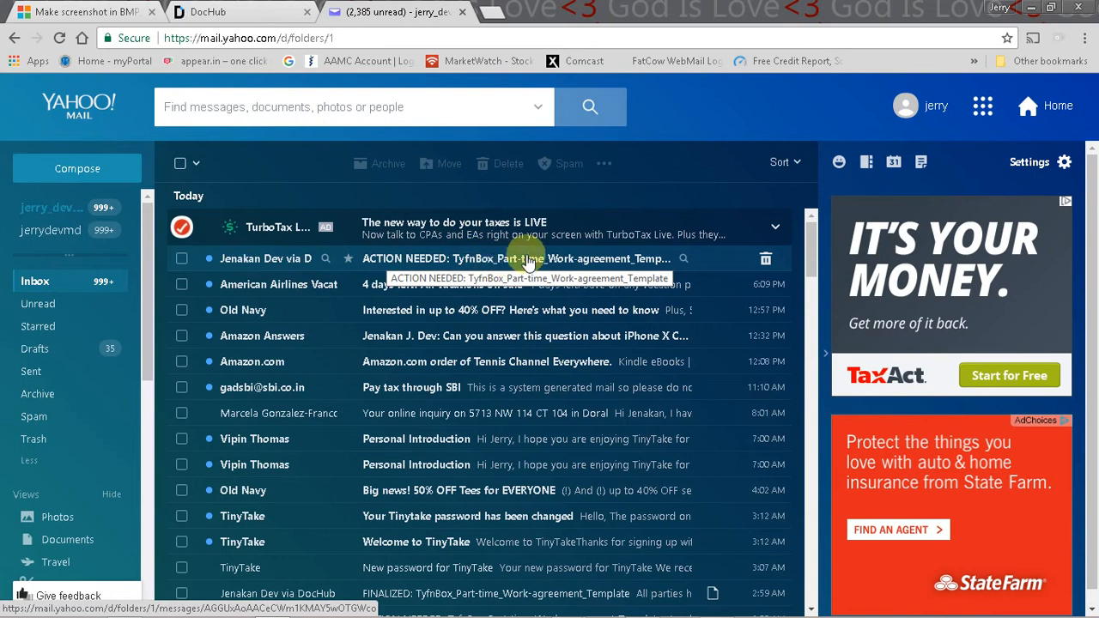
pyautogui.click(586, 259)
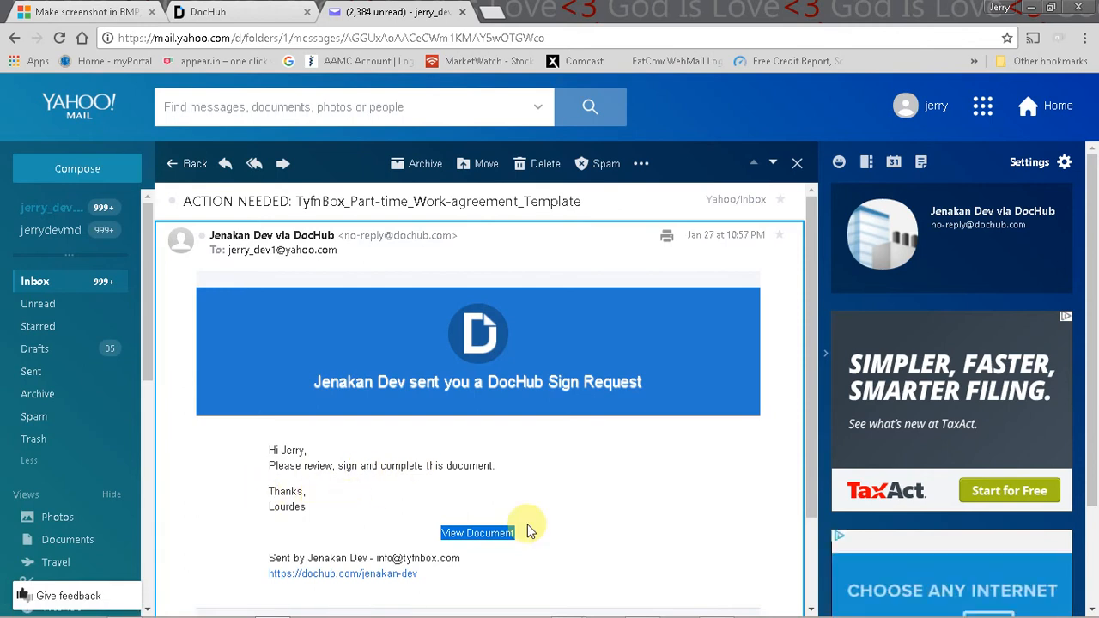
# - Follow the email's View Document link to open the TyfnBox agreement in DocHub
pyautogui.click(473, 534)
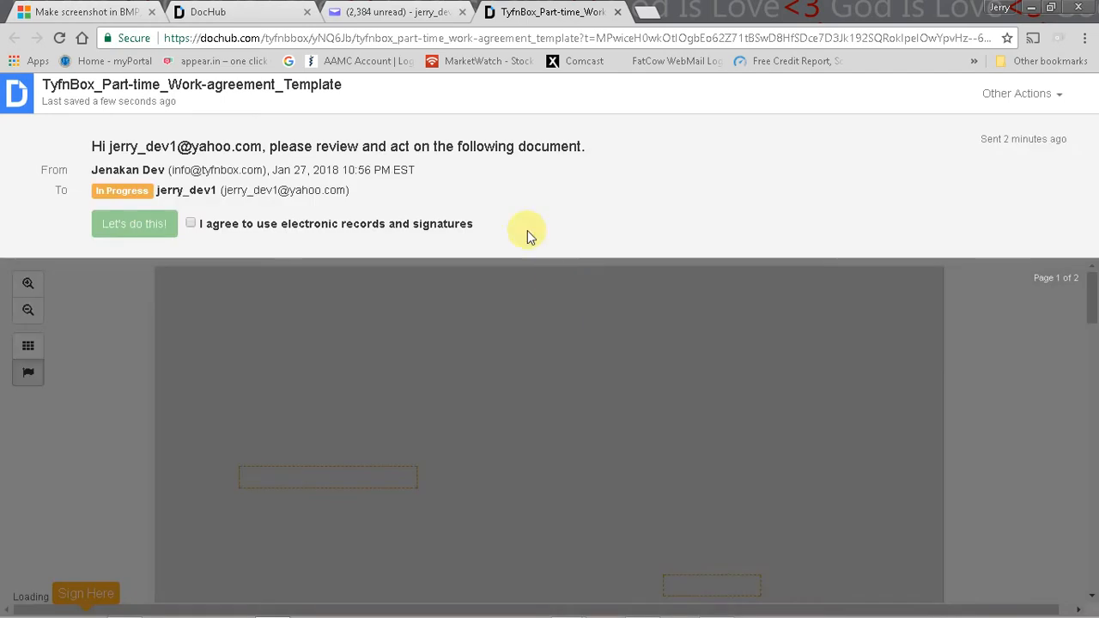
# - Consent to e-signing, start reviewing, and sign the Employee's signature field on page 2
pyautogui.click(191, 225)
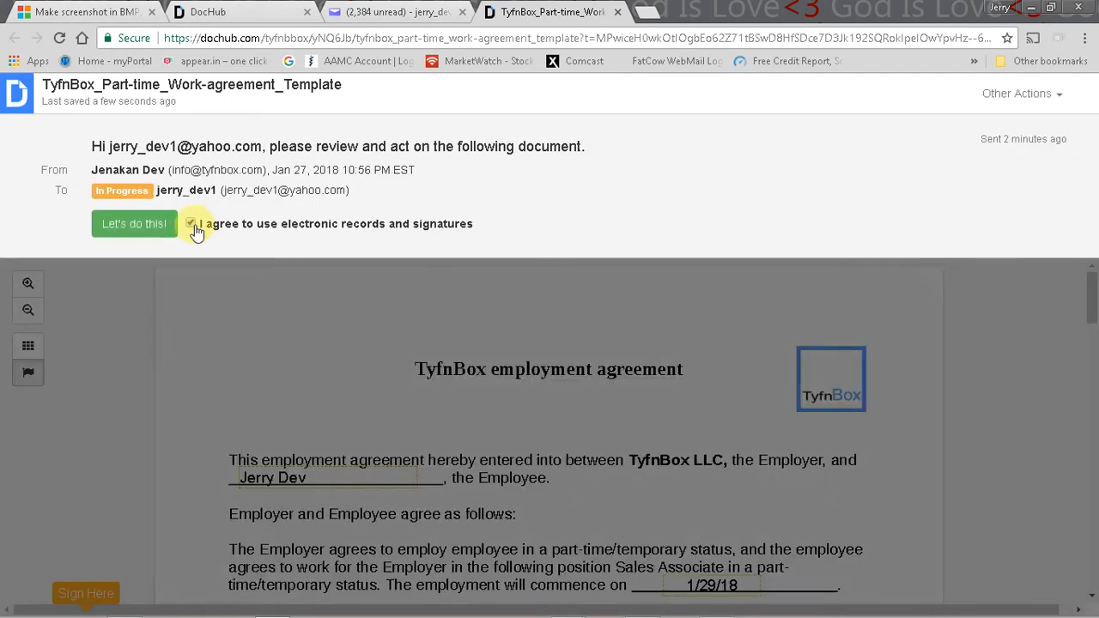
pyautogui.click(135, 225)
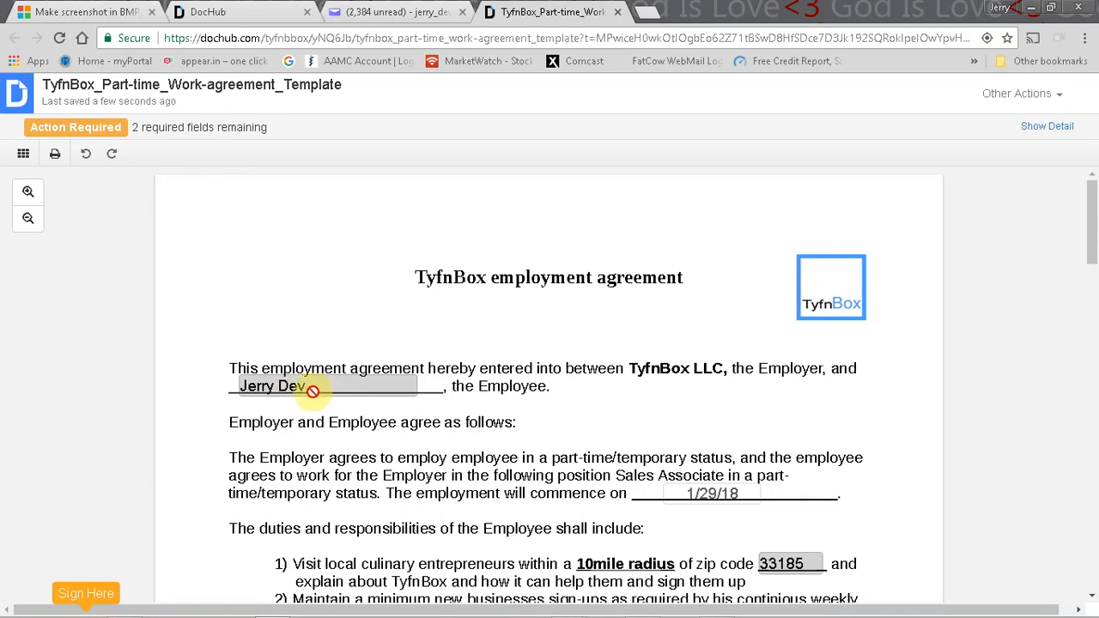
pyautogui.scroll(-1, 601, 416)
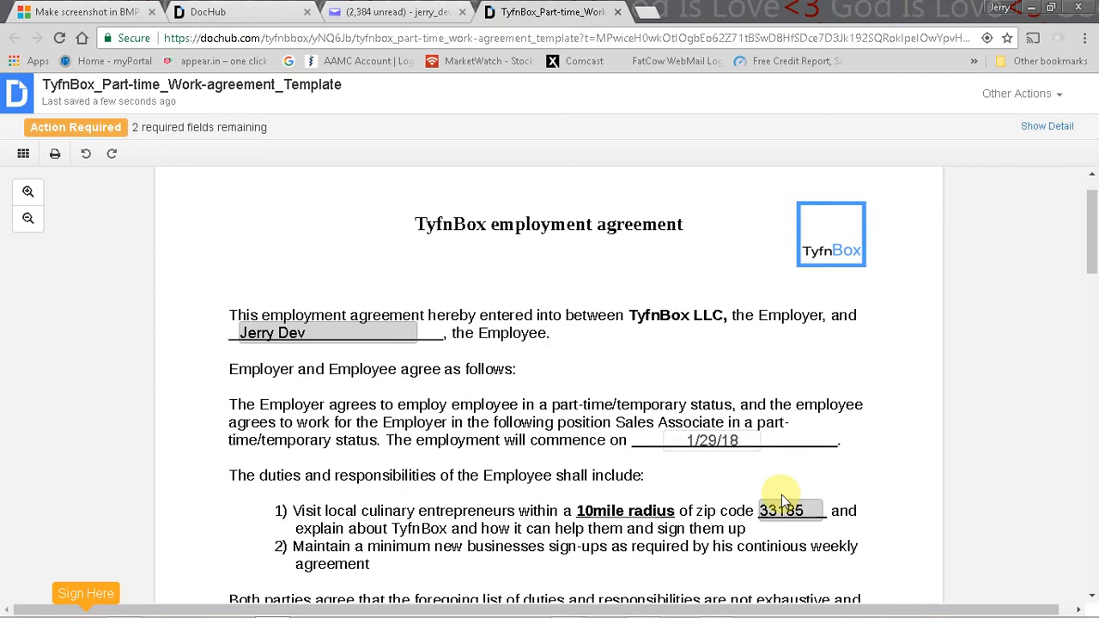
pyautogui.scroll(-8, 794, 472)
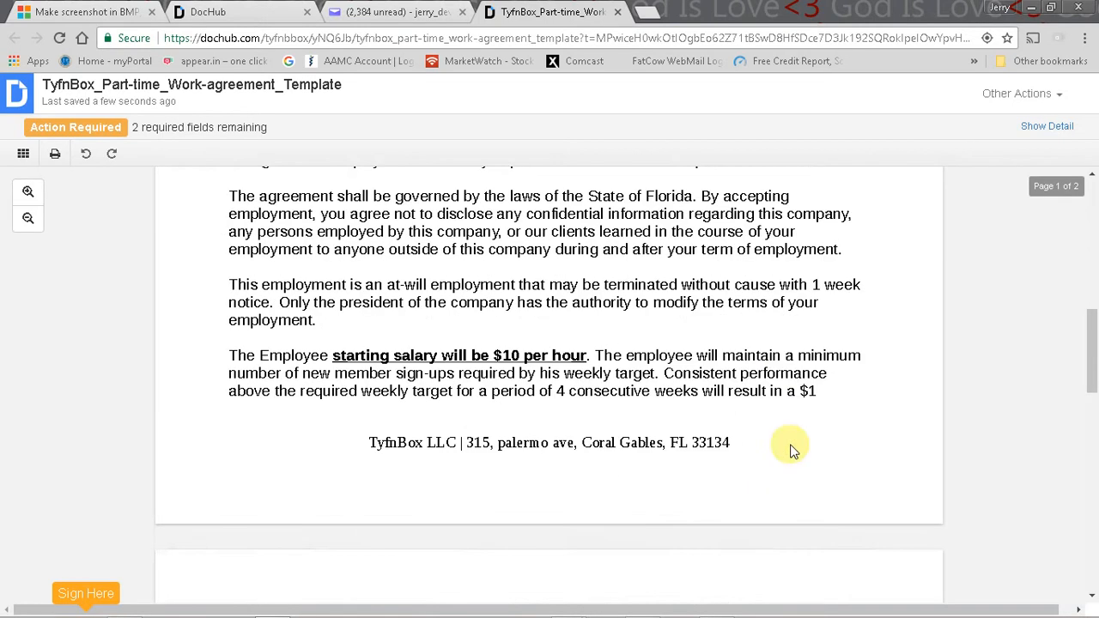
pyautogui.scroll(-5, 613, 393)
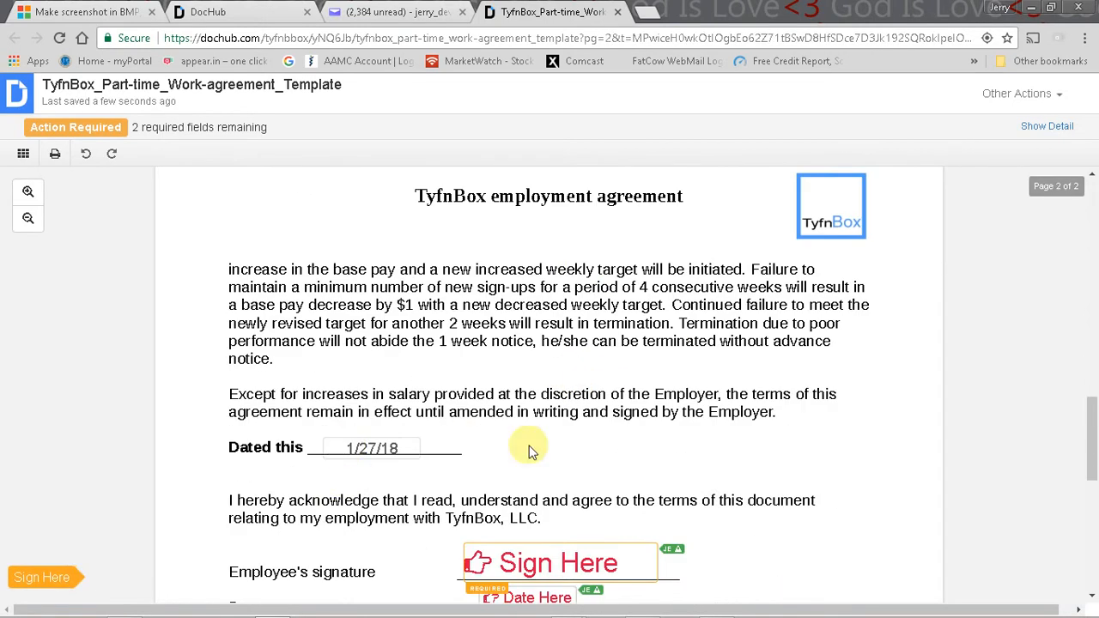
pyautogui.scroll(-1, 529, 451)
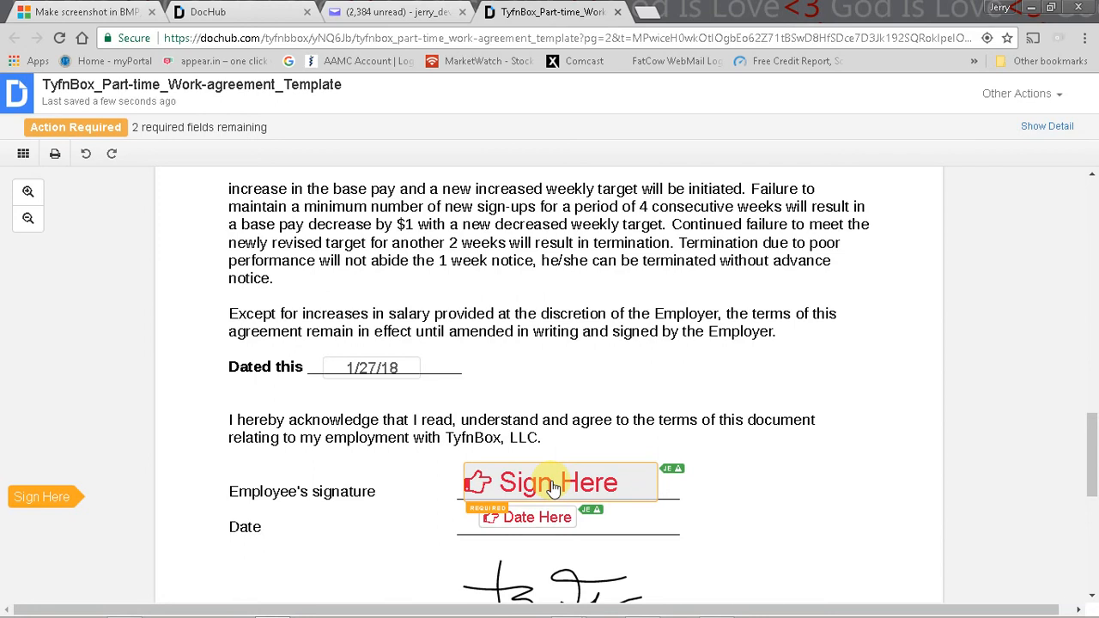
pyautogui.click(553, 488)
pyautogui.click(600, 491)
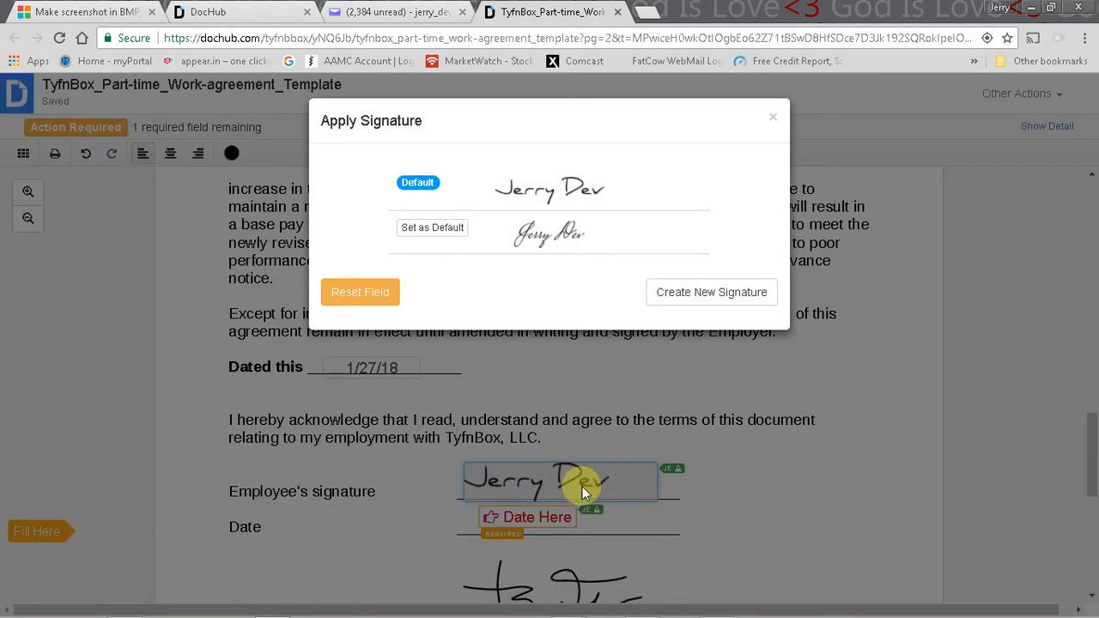
# - Start a new typed signature and enter the signer's name
pyautogui.click(687, 293)
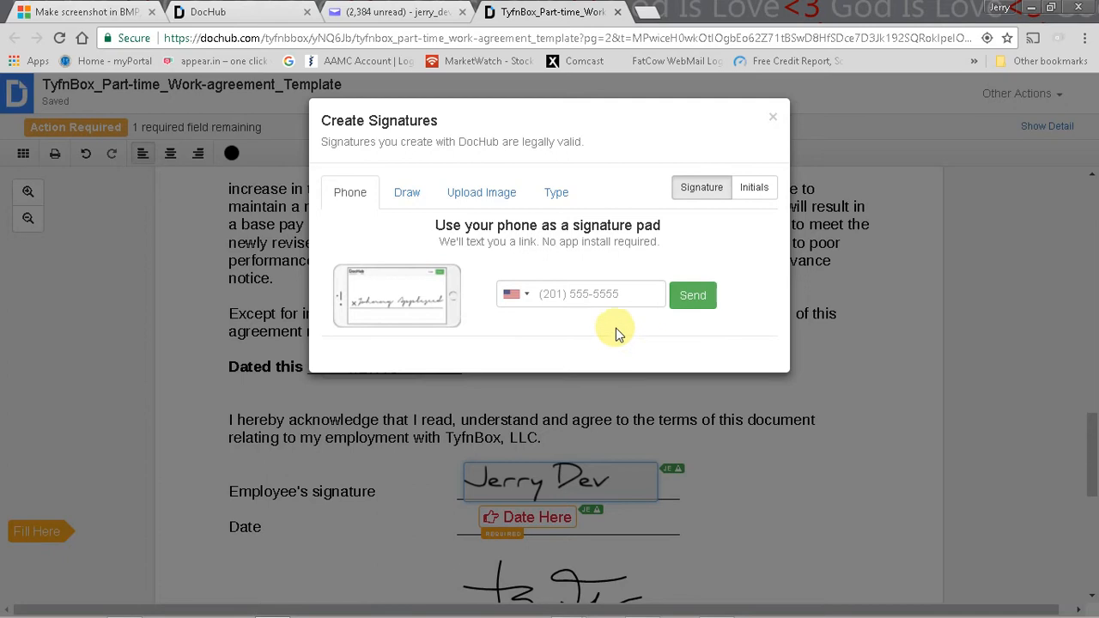
pyautogui.click(558, 196)
pyautogui.click(496, 239)
pyautogui.press('BackSpace')
pyautogui.press('BackSpace')
pyautogui.press('BackSpace')
pyautogui.press('BackSpace')
pyautogui.press('BackSpace')
pyautogui.press('BackSpace')
pyautogui.press('BackSpace')
pyautogui.press('BackSpace')
pyautogui.press('BackSpace')
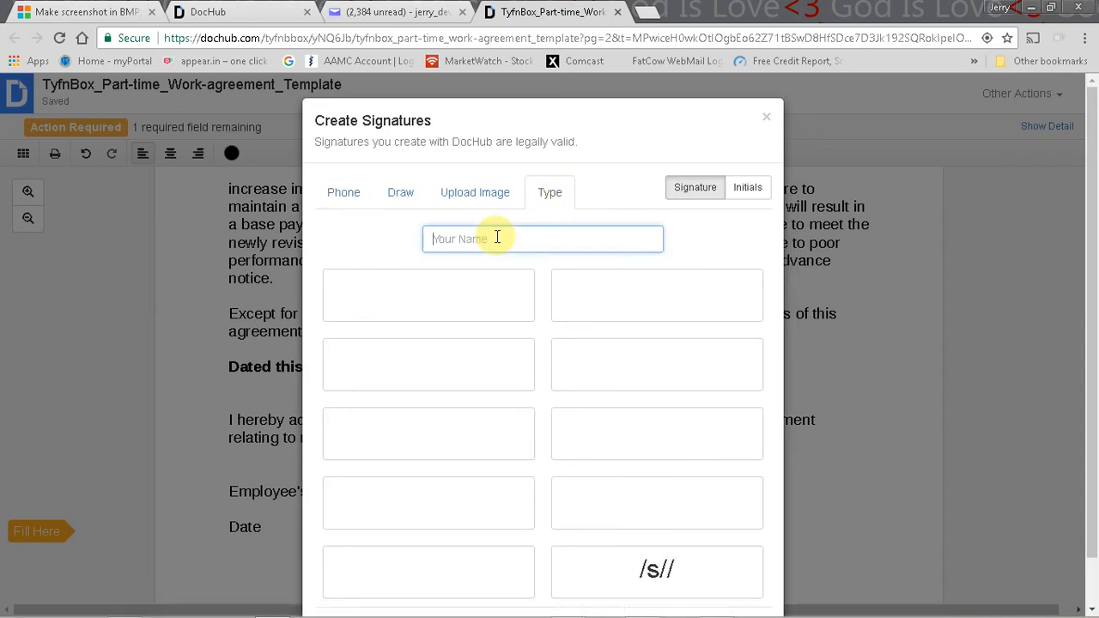
pyautogui.write('Jerry Dev')
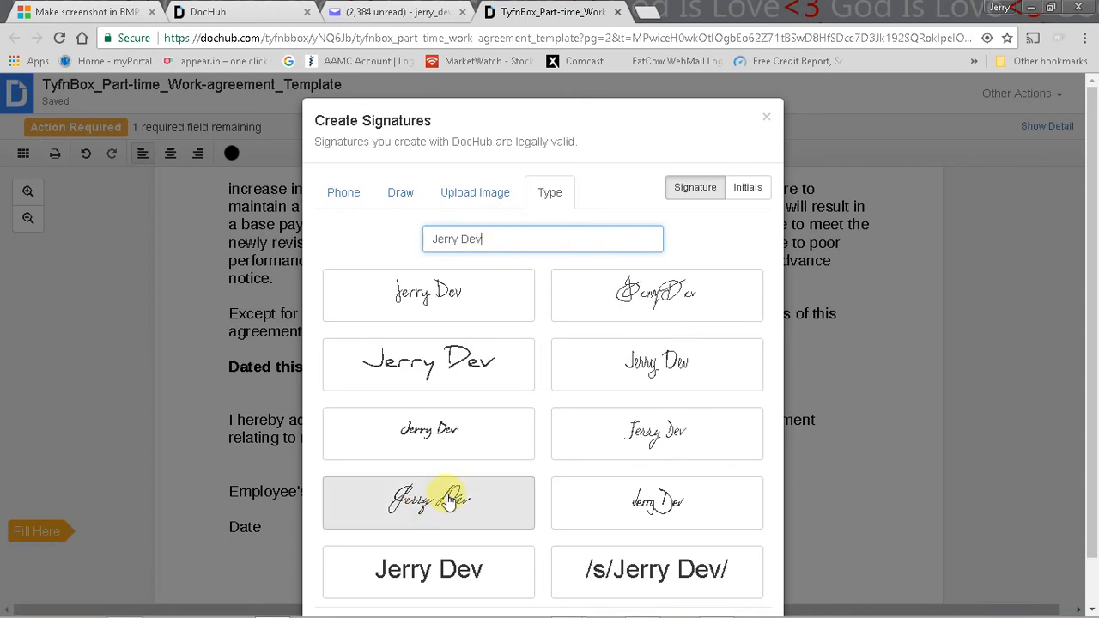
# - Pick a handwriting style, save the signature, and fill the Employee's Date with 1/27/18
pyautogui.click(627, 504)
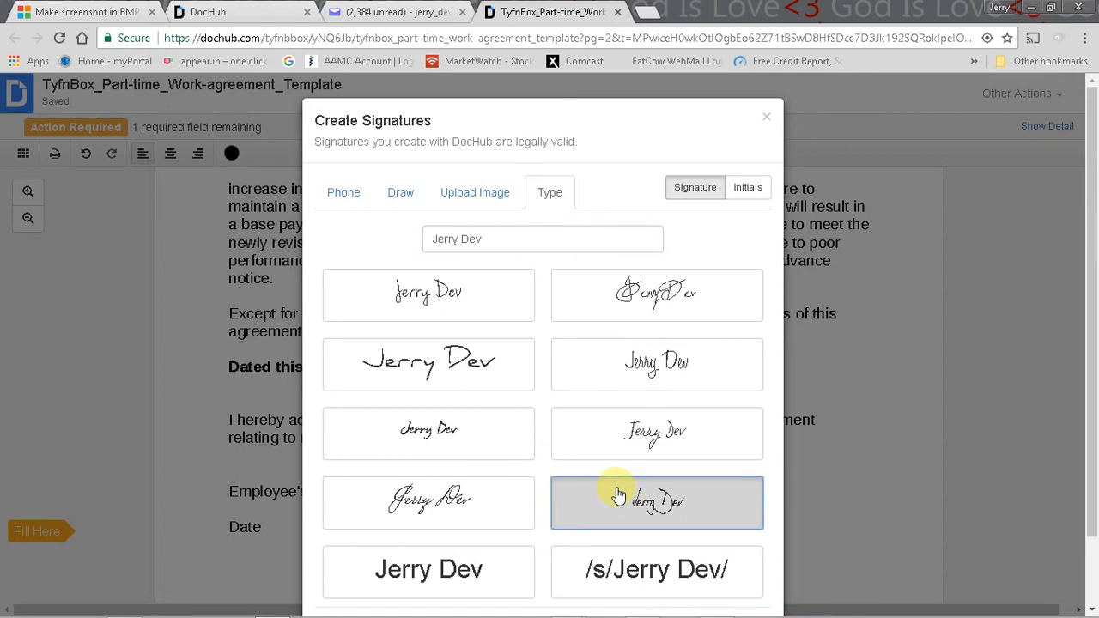
pyautogui.scroll(-2, 676, 403)
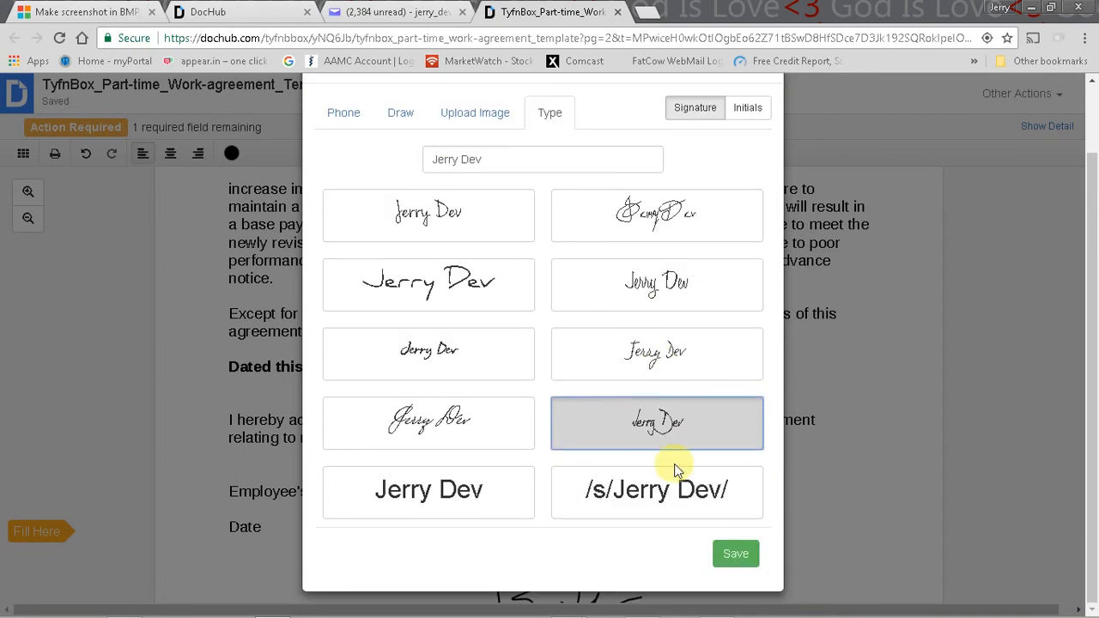
pyautogui.click(742, 565)
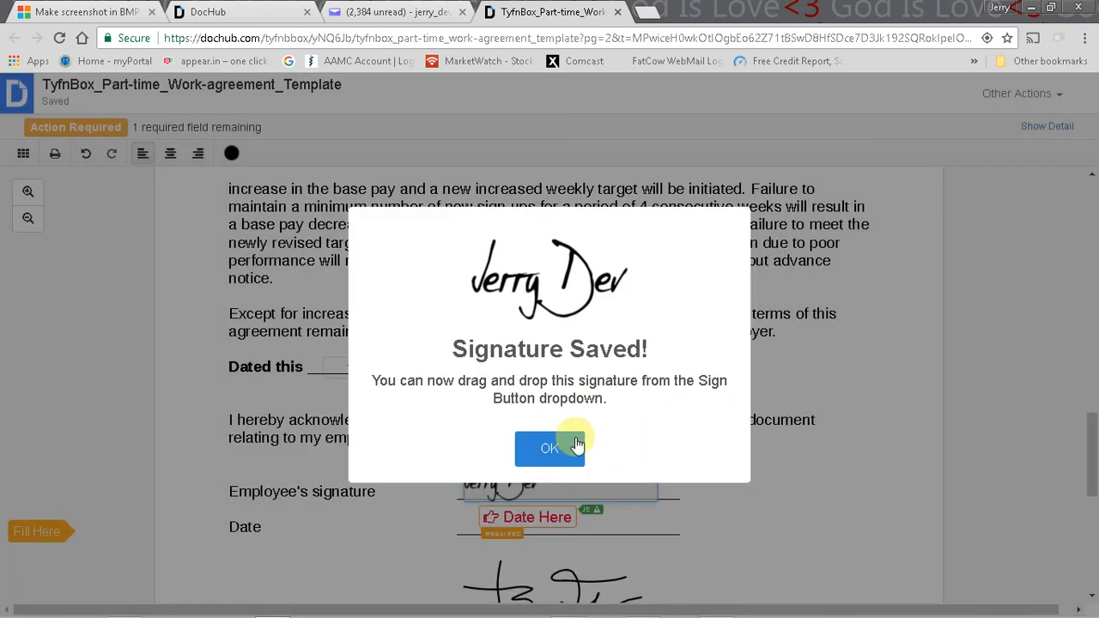
pyautogui.click(573, 443)
pyautogui.click(525, 519)
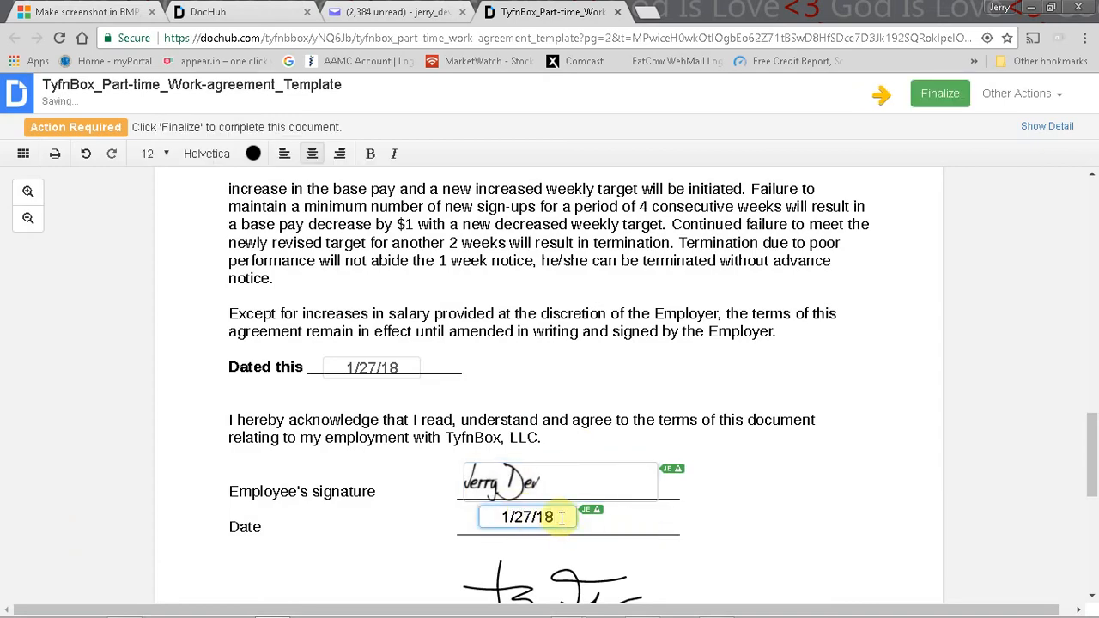
# - Finalize the signed agreement, notifying the sender, then return to the DocHub tab
pyautogui.scroll(-2, 526, 340)
pyautogui.scroll(4, 657, 486)
pyautogui.click(942, 89)
pyautogui.click(395, 227)
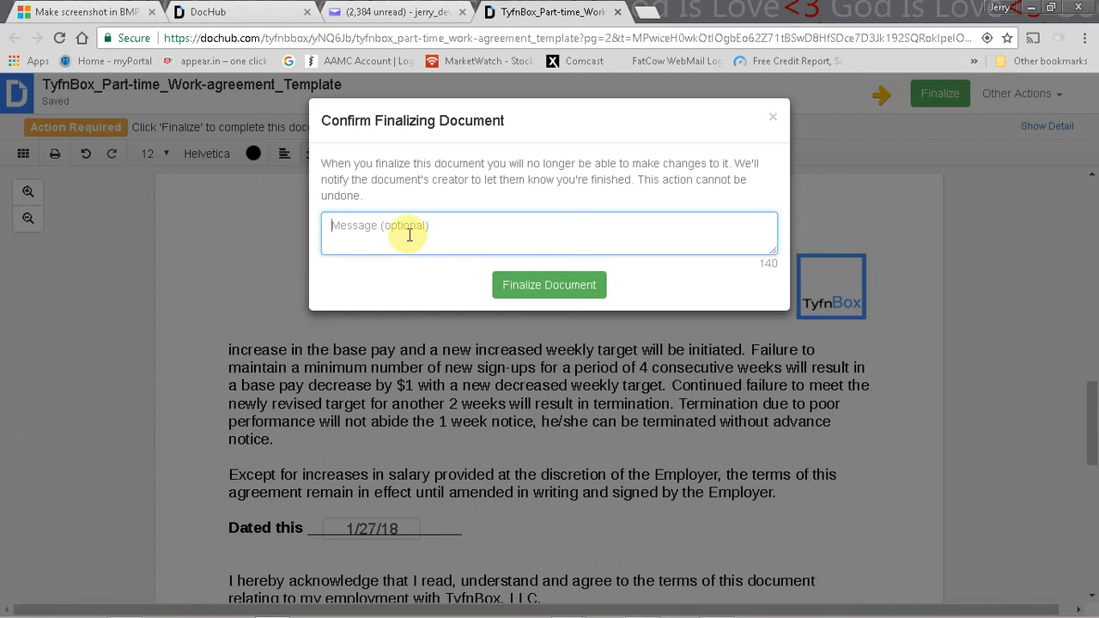
pyautogui.click(550, 285)
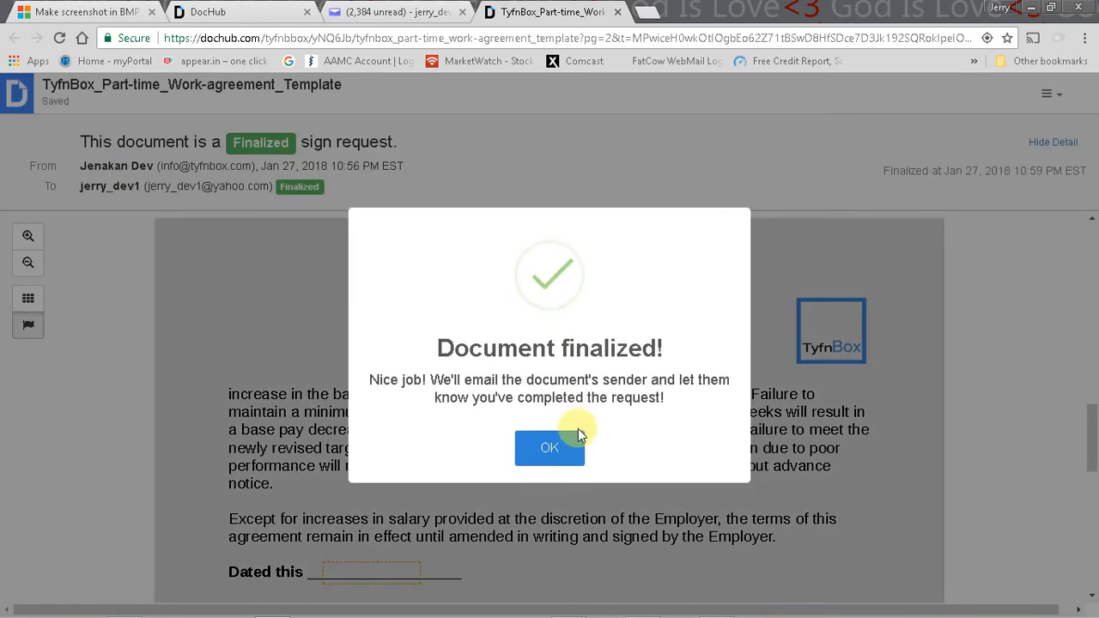
pyautogui.click(556, 447)
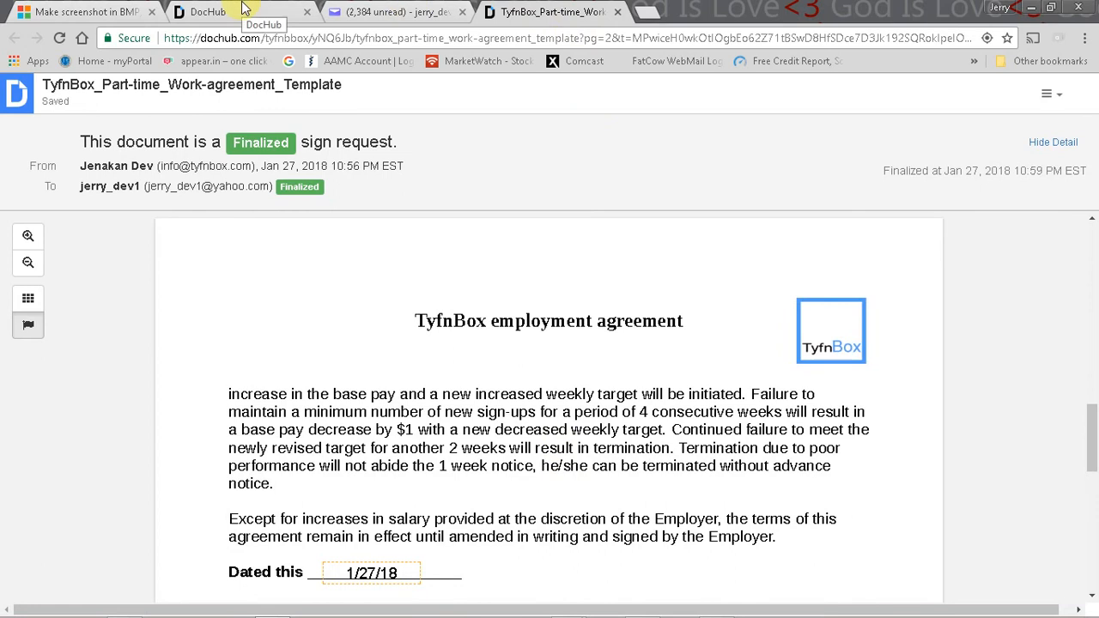
pyautogui.click(243, 7)
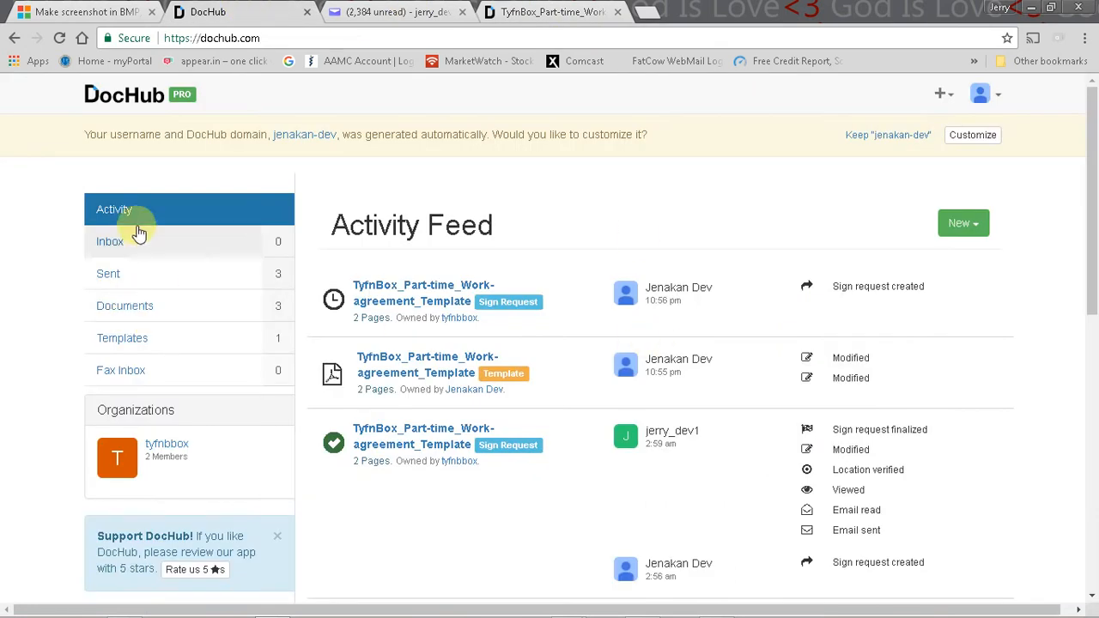
# - Refresh the Activity Feed by visiting the DocHub Inbox and clicking the logo
pyautogui.click(400, 311)
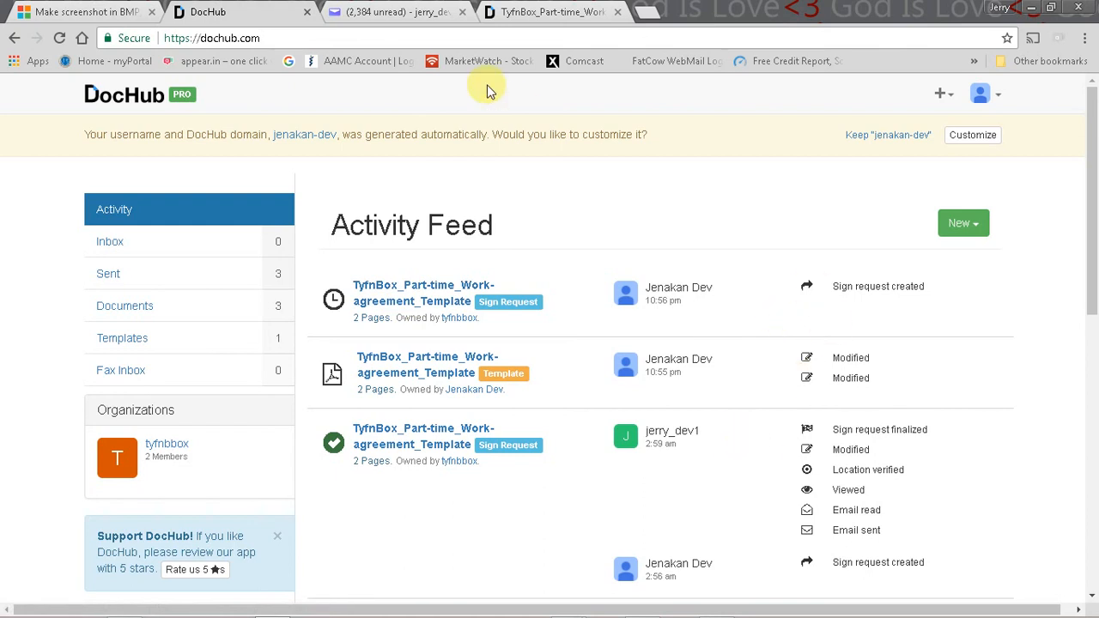
pyautogui.click(118, 245)
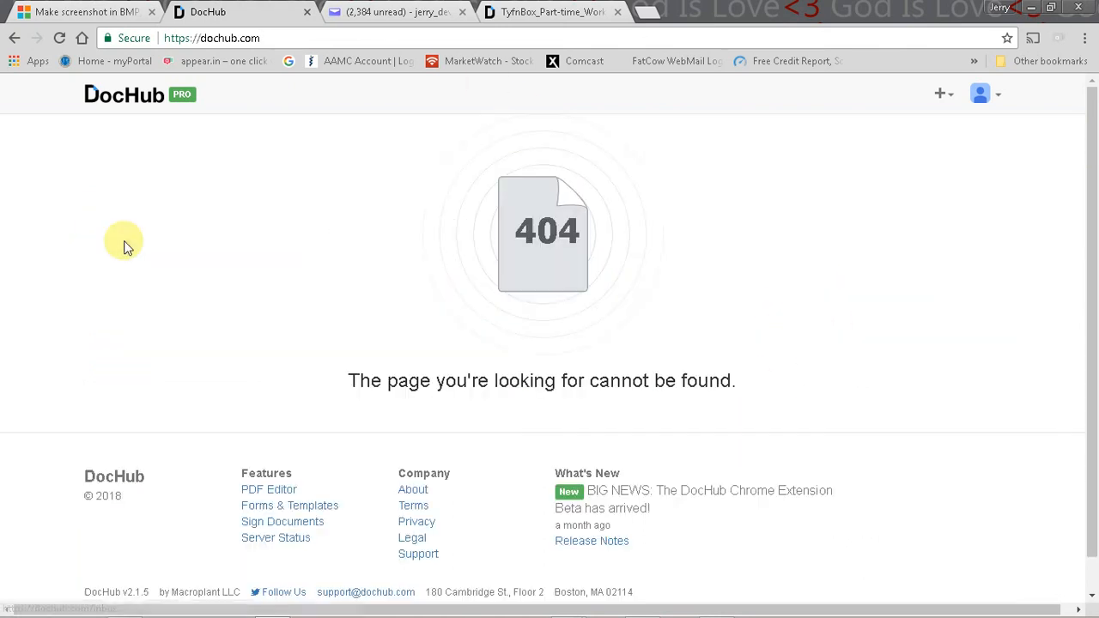
pyautogui.click(114, 112)
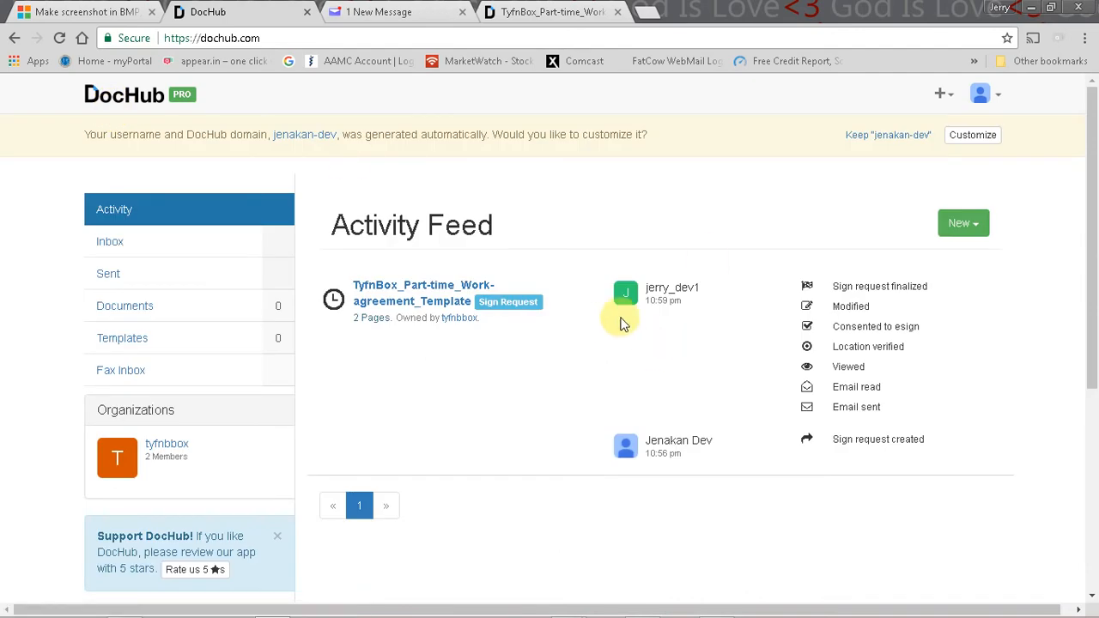
# - Highlight the 10:59 pm Sign request finalized entry, then show the hidden tray icons
pyautogui.moveTo(656, 441)
pyautogui.mouseDown()
pyautogui.moveTo(693, 441)
pyautogui.moveTo(655, 453)
pyautogui.mouseUp()
pyautogui.moveTo(659, 297); pyautogui.dragTo(702, 297)
pyautogui.moveTo(840, 286); pyautogui.dragTo(933, 291)
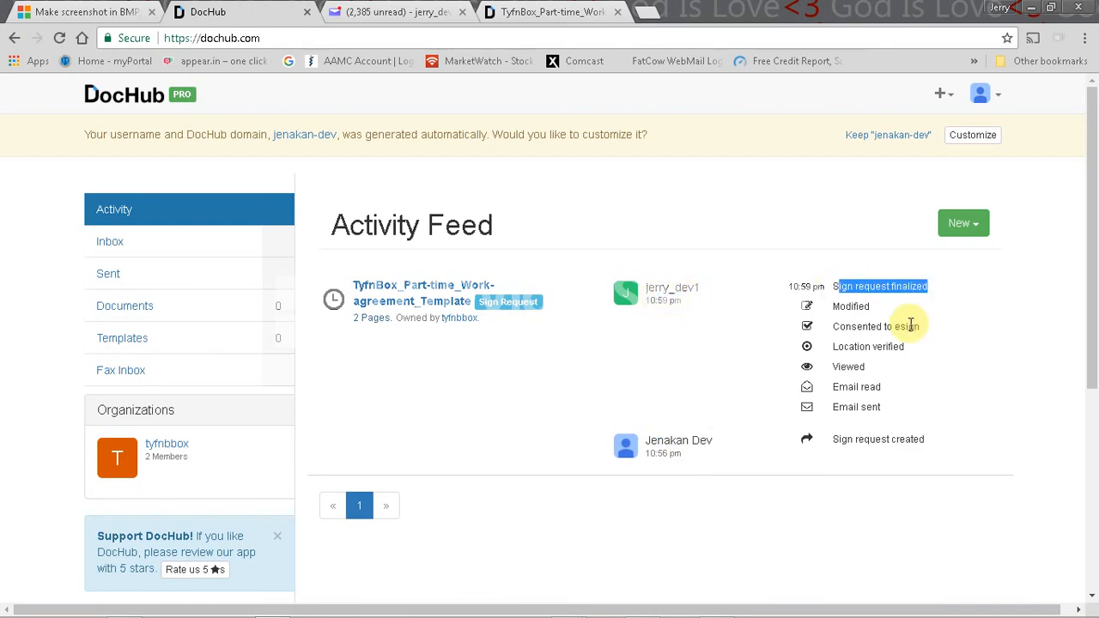
pyautogui.click(669, 296)
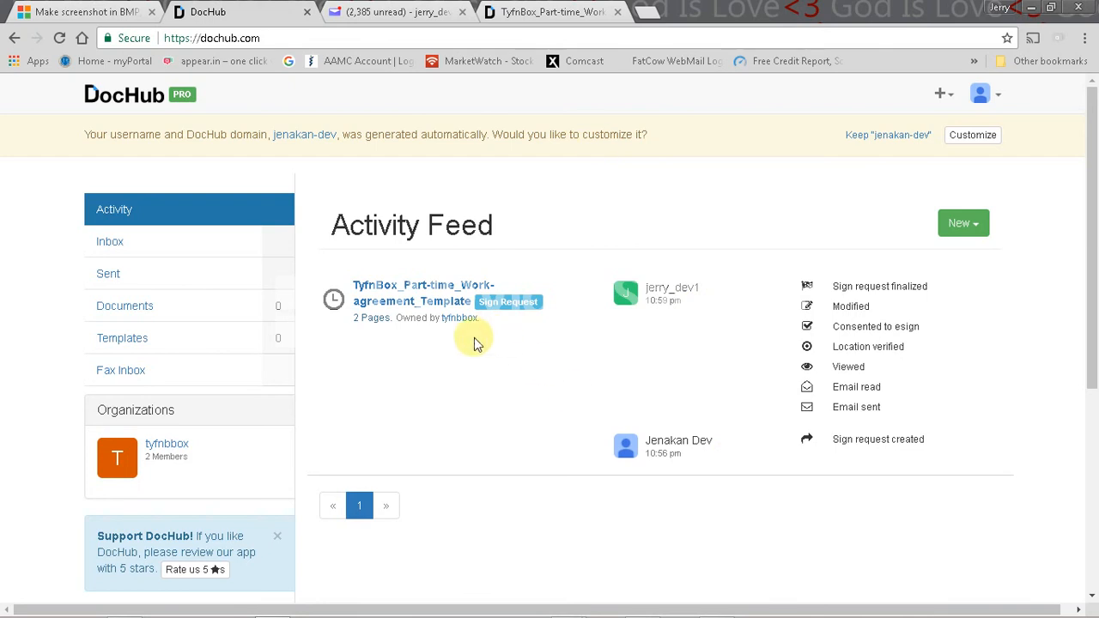
pyautogui.moveTo(841, 604)
pyautogui.click(981, 607)
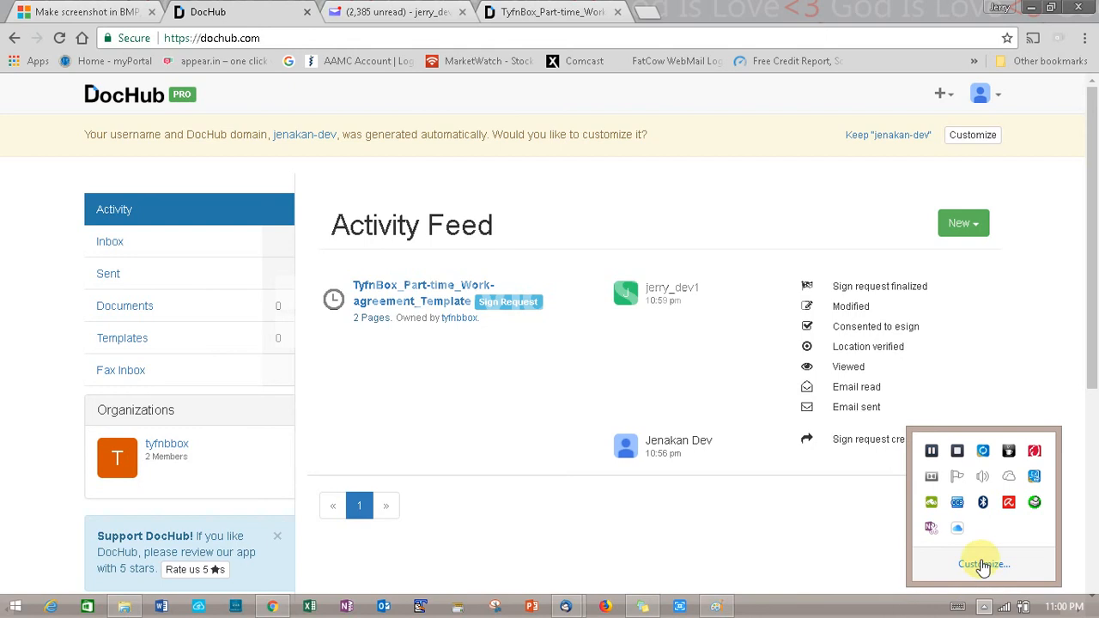